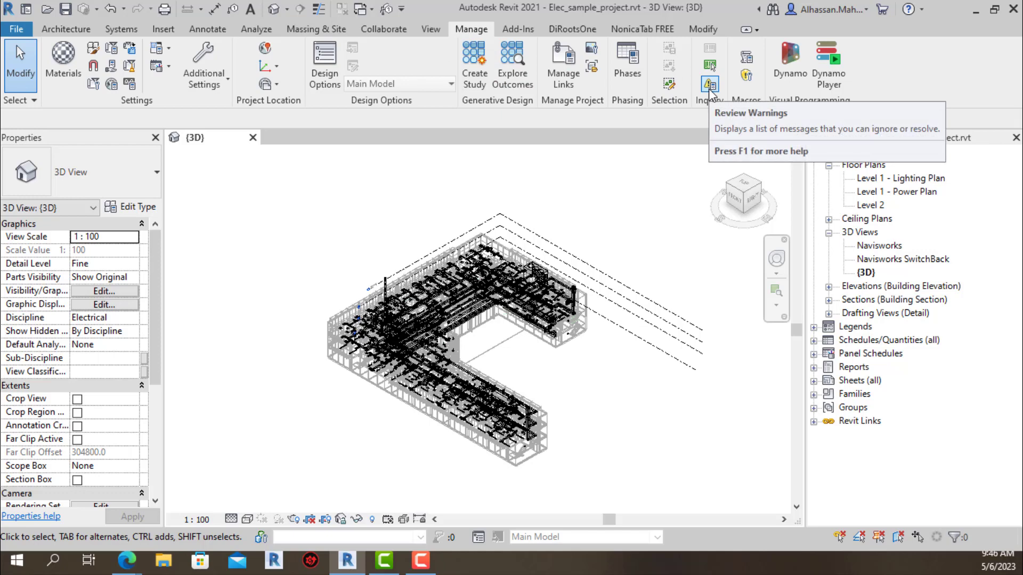
- Locate the duplicated M_Duplex Receptacle in the 3D view from the identical-instances warning
{"action": "left_click", "coordinate": [709, 85]}
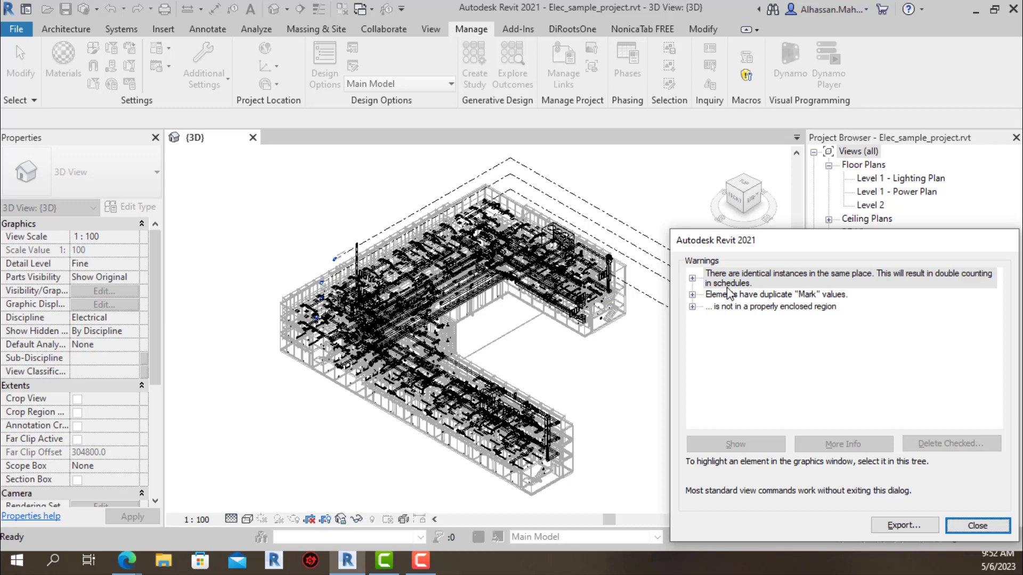
{"action": "left_click", "coordinate": [693, 278]}
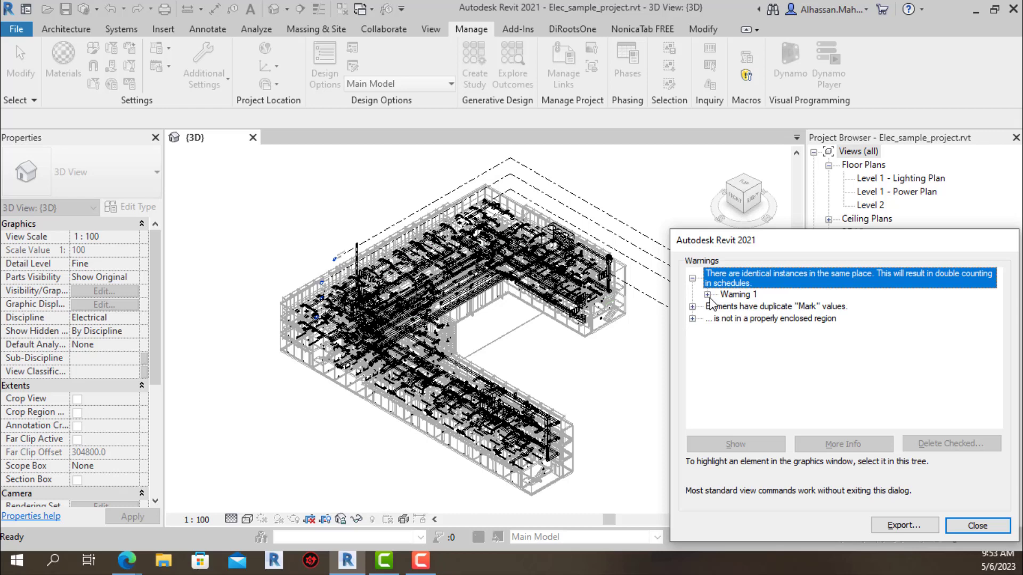
{"action": "left_click", "coordinate": [707, 295]}
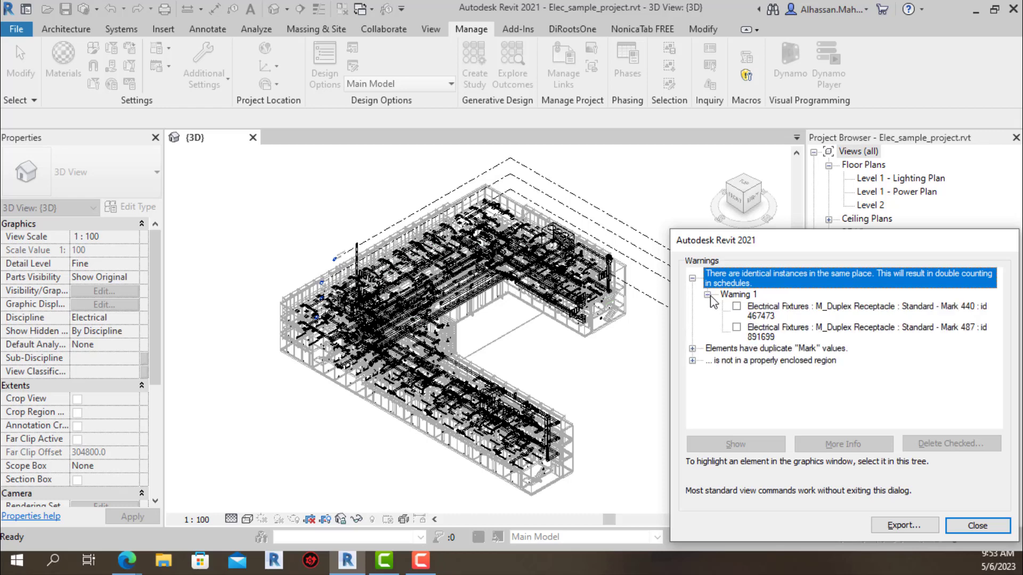
{"action": "left_click", "coordinate": [774, 318]}
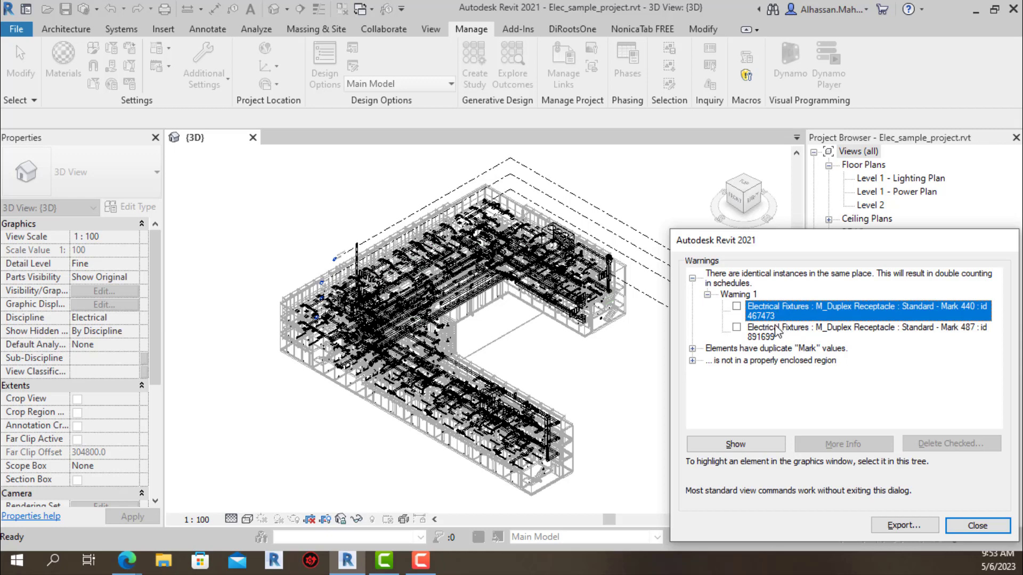
{"action": "left_click", "coordinate": [777, 331]}
{"action": "left_click", "coordinate": [736, 445]}
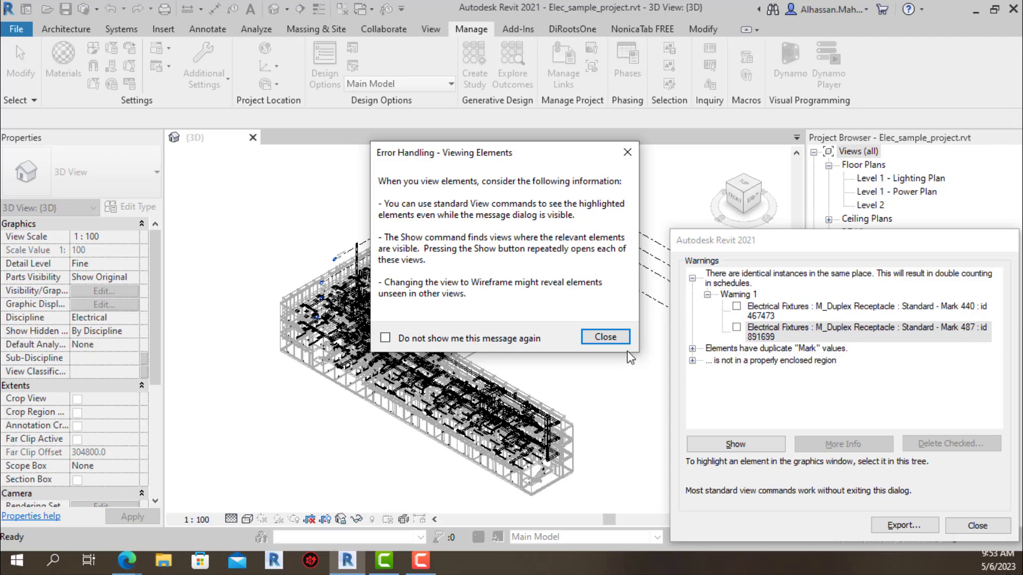
{"action": "left_click", "coordinate": [618, 341]}
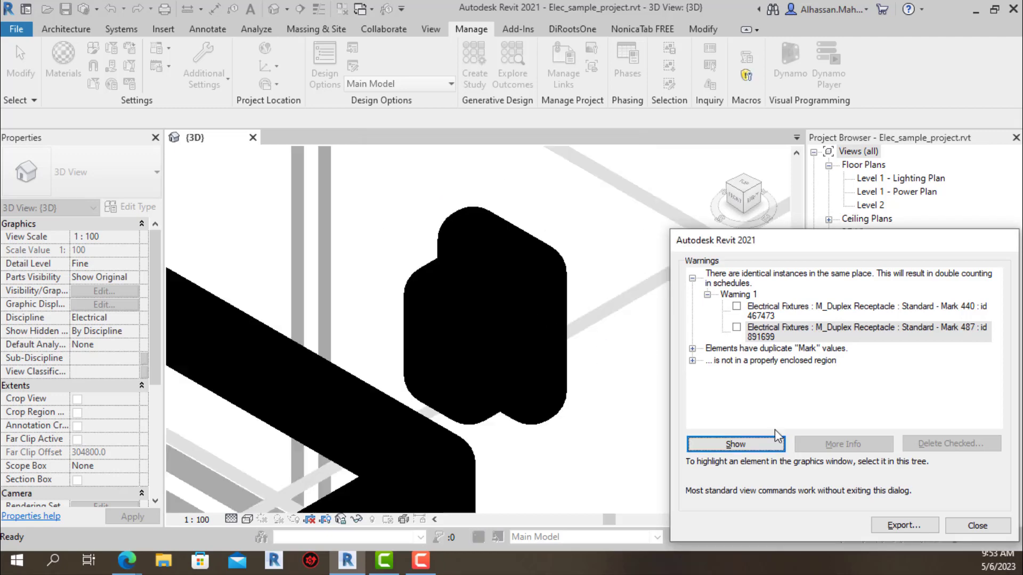
- Remove the overlapping duplicate receptacle (Mark 440) and recheck that the identical-instances warning is gone
{"action": "left_click", "coordinate": [978, 527]}
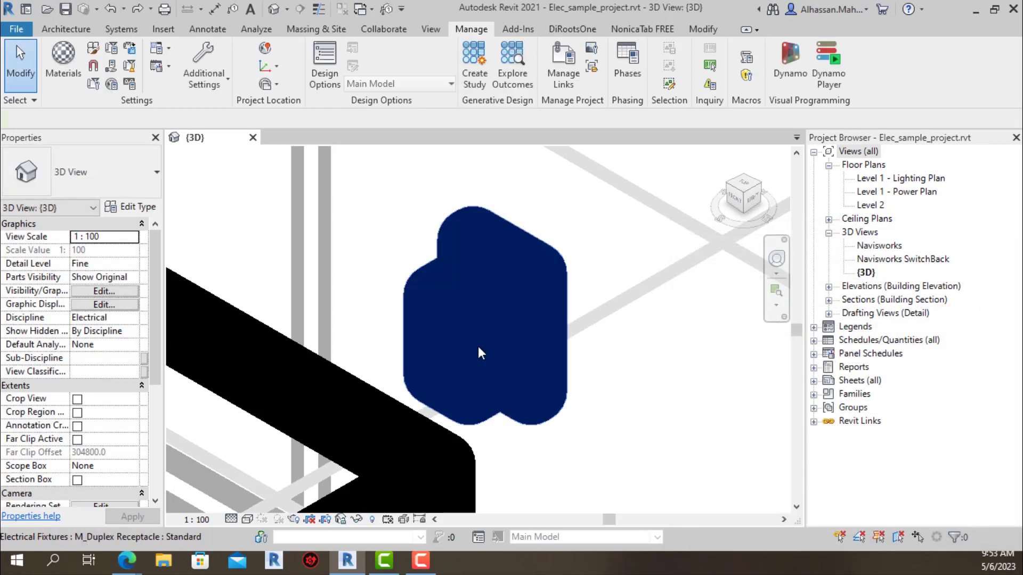
{"action": "left_click", "coordinate": [479, 349]}
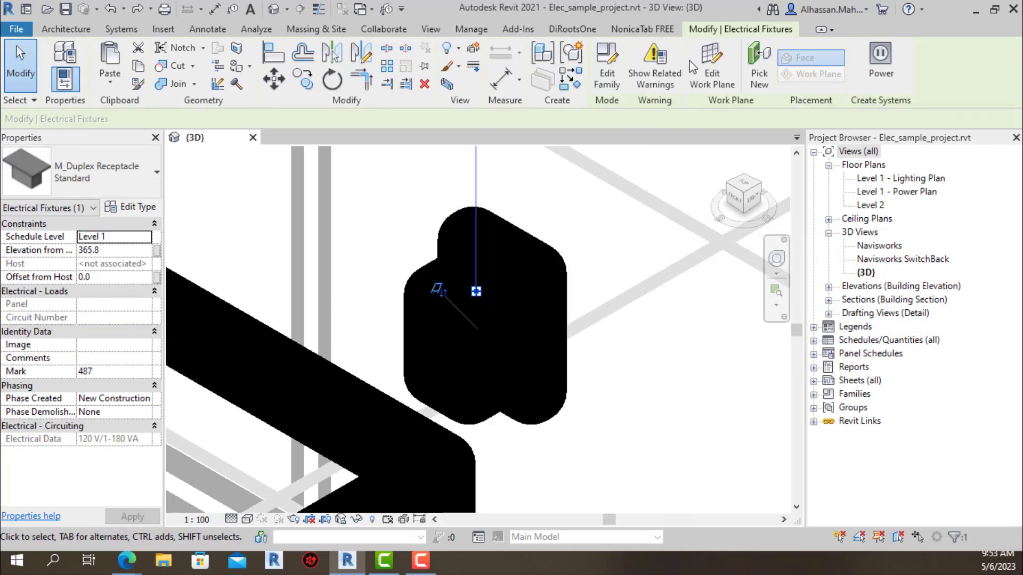
{"action": "left_click", "coordinate": [657, 86]}
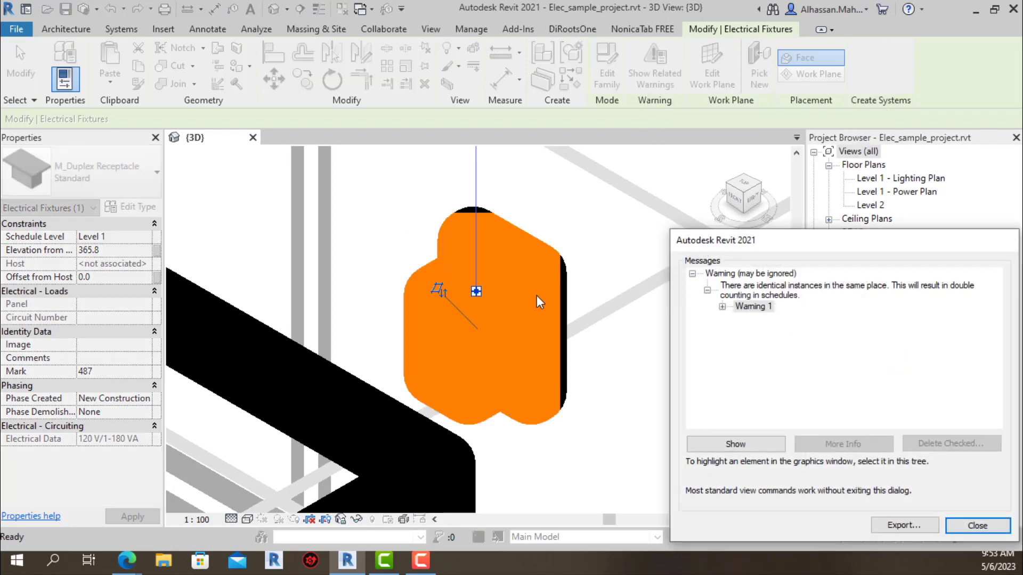
{"action": "left_click", "coordinate": [978, 525]}
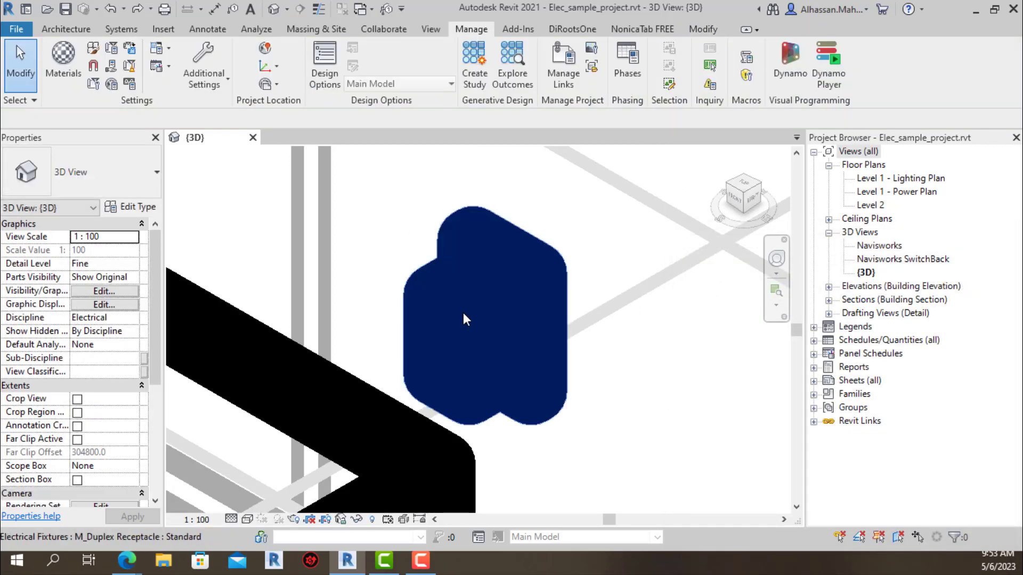
{"action": "left_click", "coordinate": [467, 308]}
{"action": "key", "text": "Escape"}
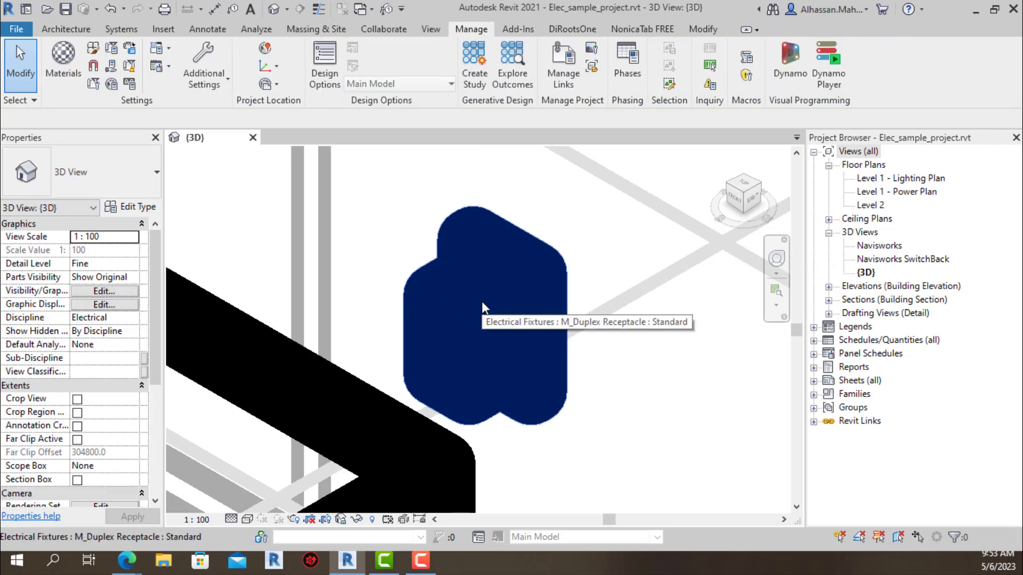
{"action": "left_click", "coordinate": [483, 300]}
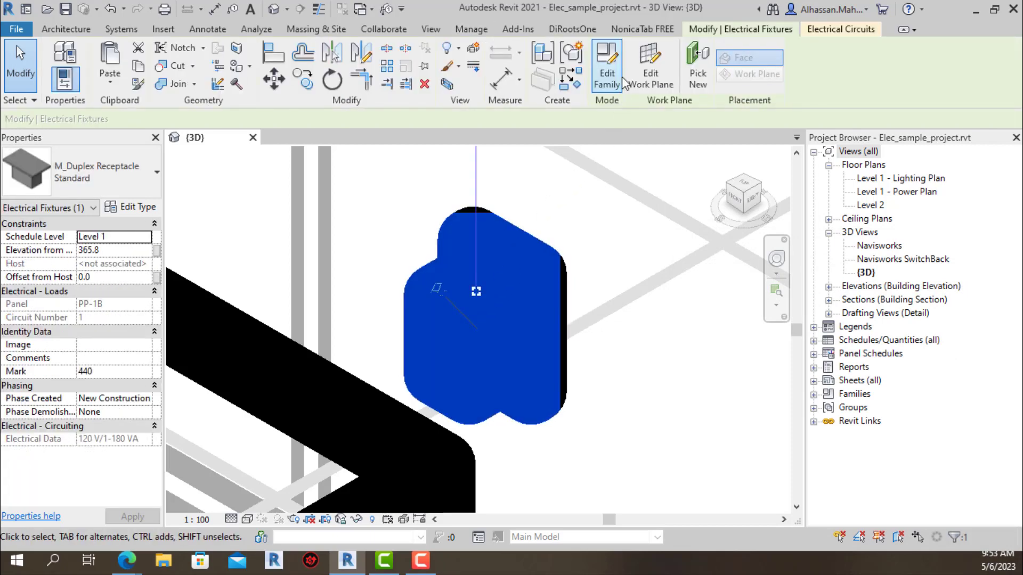
{"action": "left_click", "coordinate": [471, 28]}
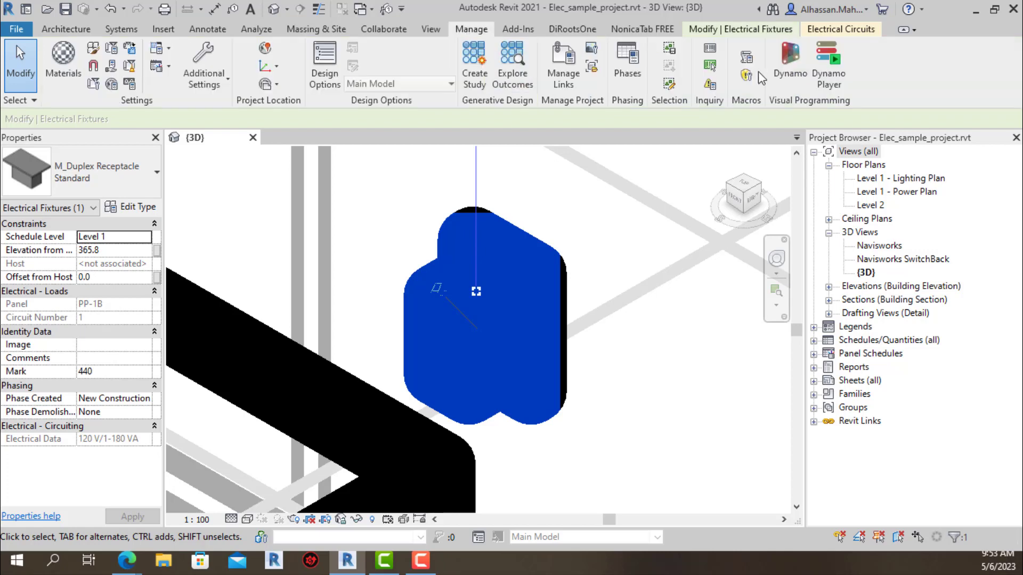
{"action": "left_click", "coordinate": [709, 84]}
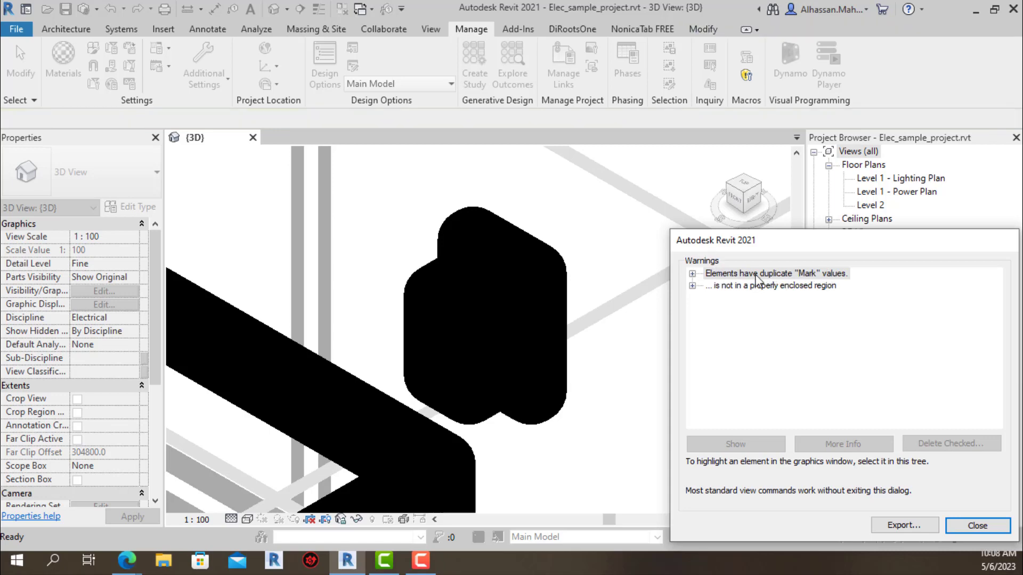
- Zoom to the third sconce light sharing Mark 131 from the duplicate Mark warning and select it
{"action": "double_click", "coordinate": [720, 274]}
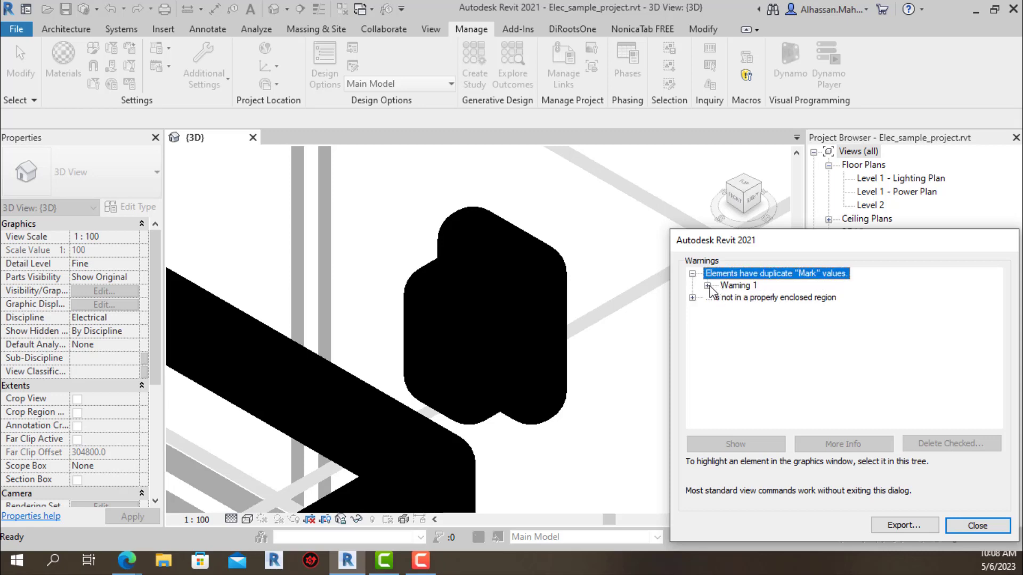
{"action": "left_click", "coordinate": [707, 286]}
{"action": "left_click", "coordinate": [788, 308]}
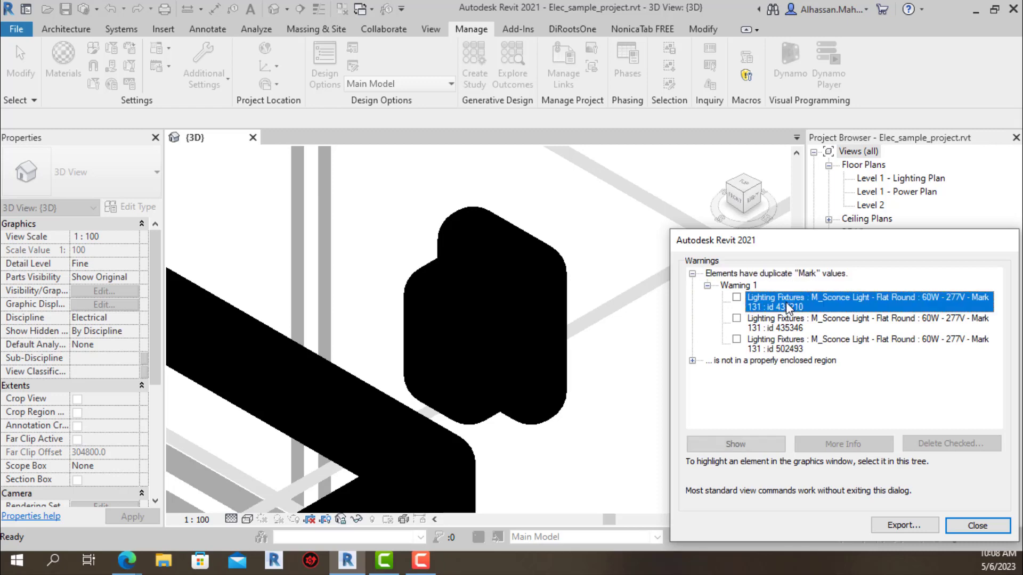
{"action": "left_click", "coordinate": [789, 323]}
{"action": "left_click", "coordinate": [780, 347]}
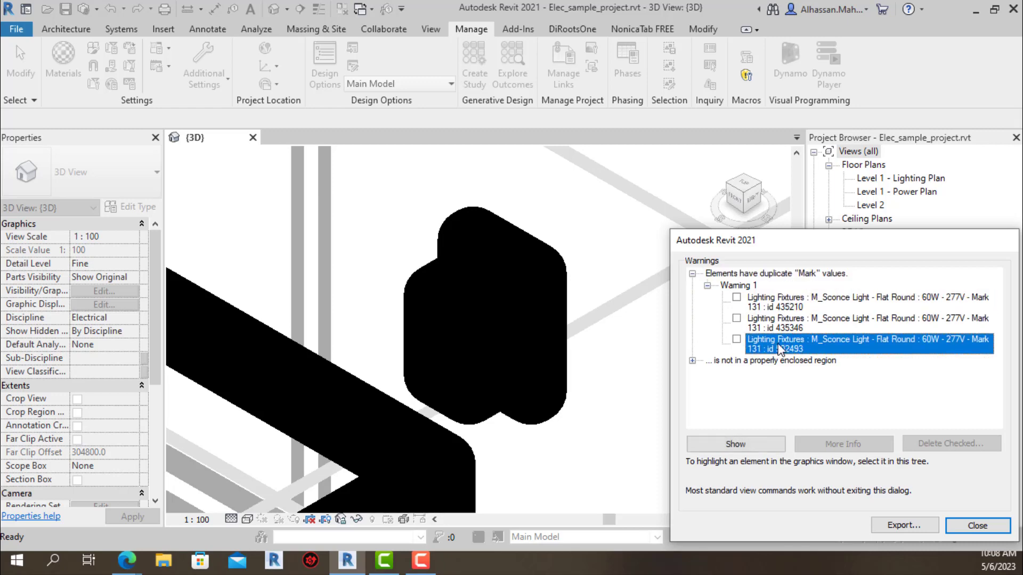
{"action": "left_click", "coordinate": [735, 443]}
{"action": "left_click", "coordinate": [612, 338]}
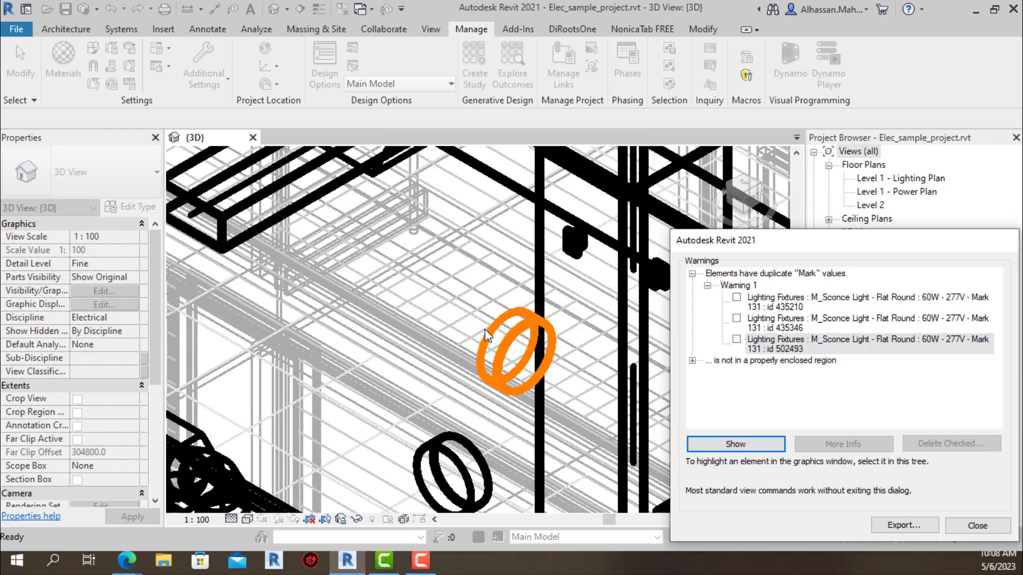
{"action": "left_click", "coordinate": [451, 331]}
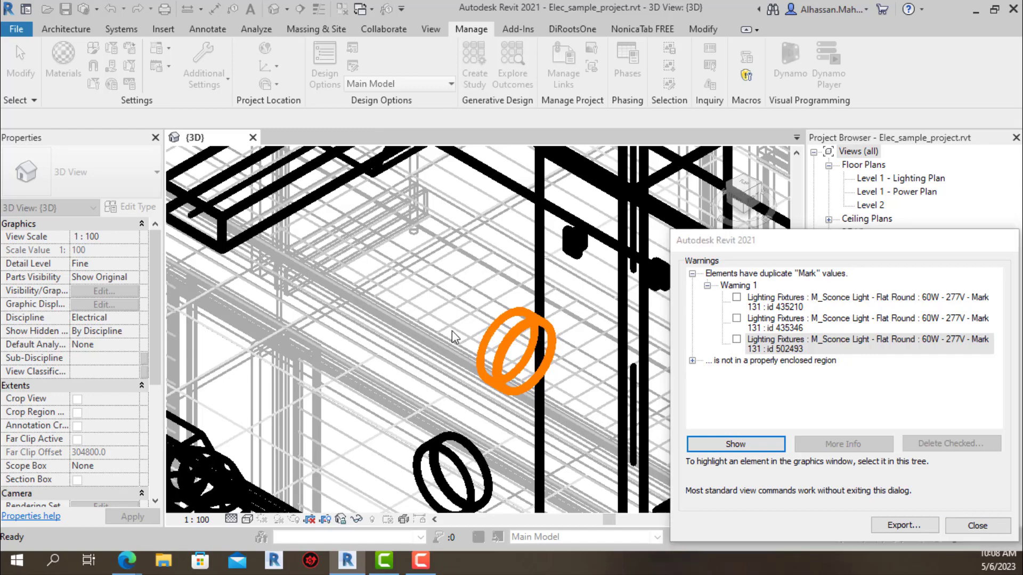
{"action": "left_click", "coordinate": [978, 525]}
{"action": "left_click", "coordinate": [543, 326]}
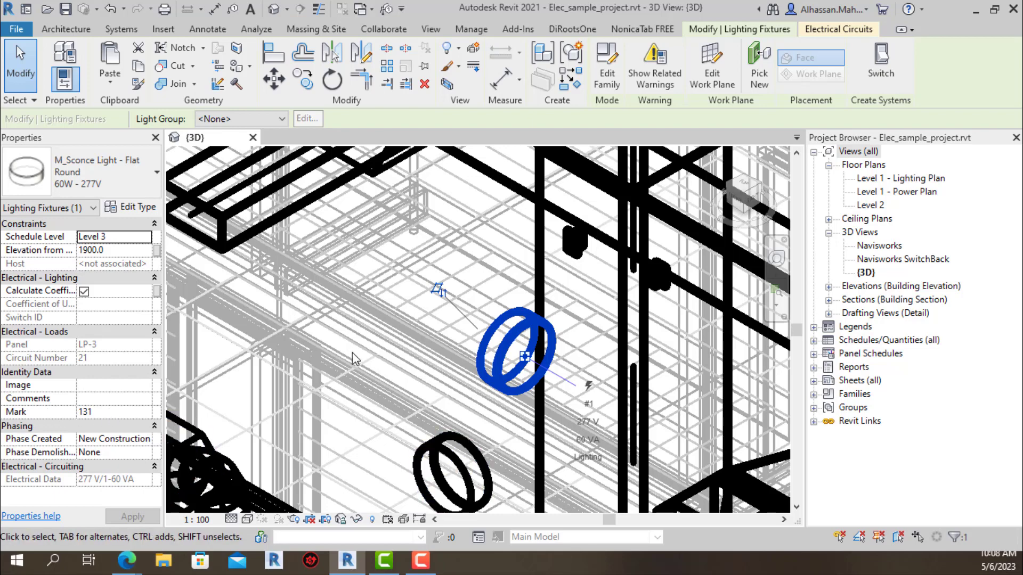
- Change the selected sconce light's Mark from 131 to 4000
{"action": "double_click", "coordinate": [125, 411]}
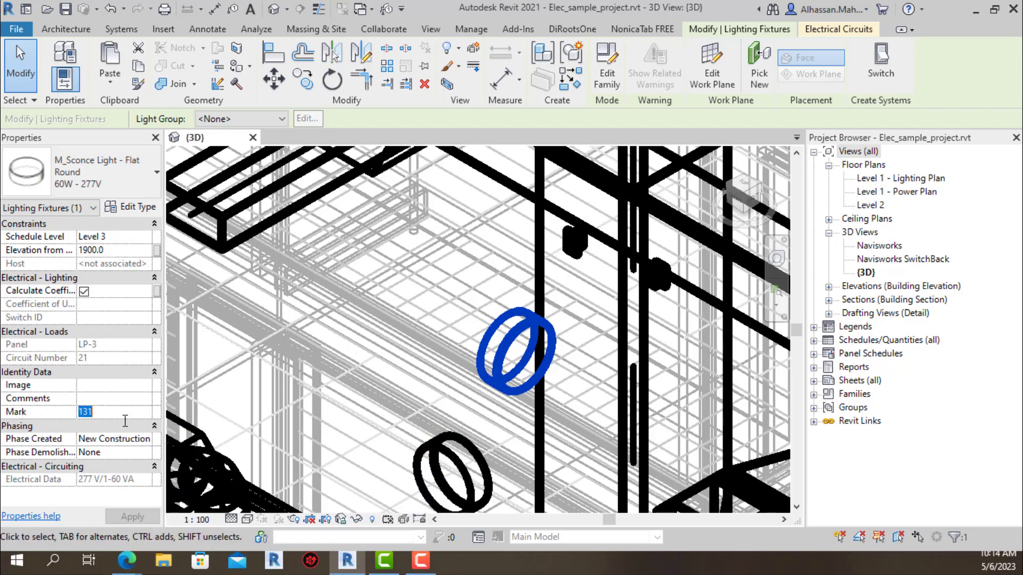
{"action": "type", "text": "3500"}
{"action": "key", "text": "Return"}
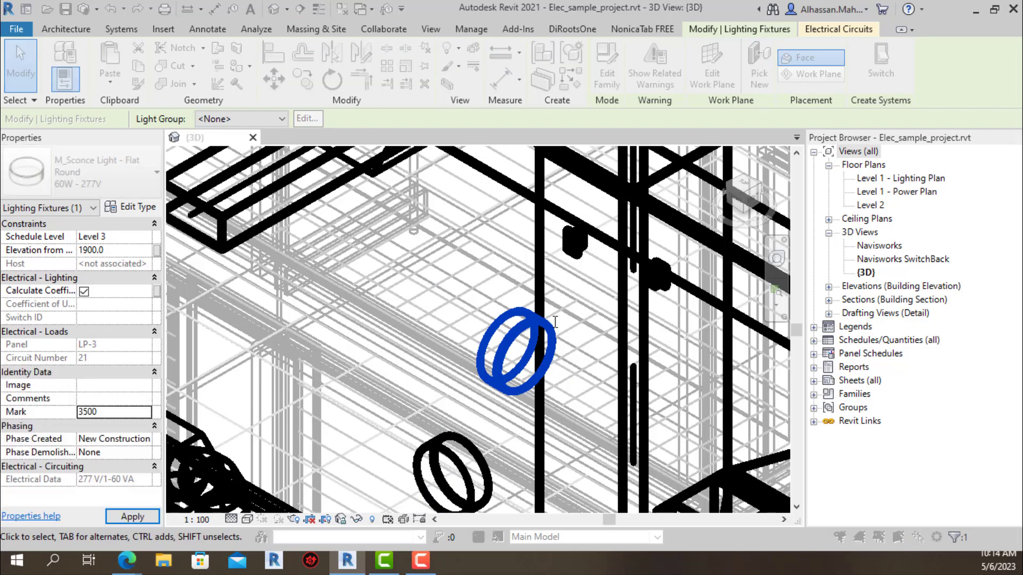
{"action": "left_click", "coordinate": [565, 329]}
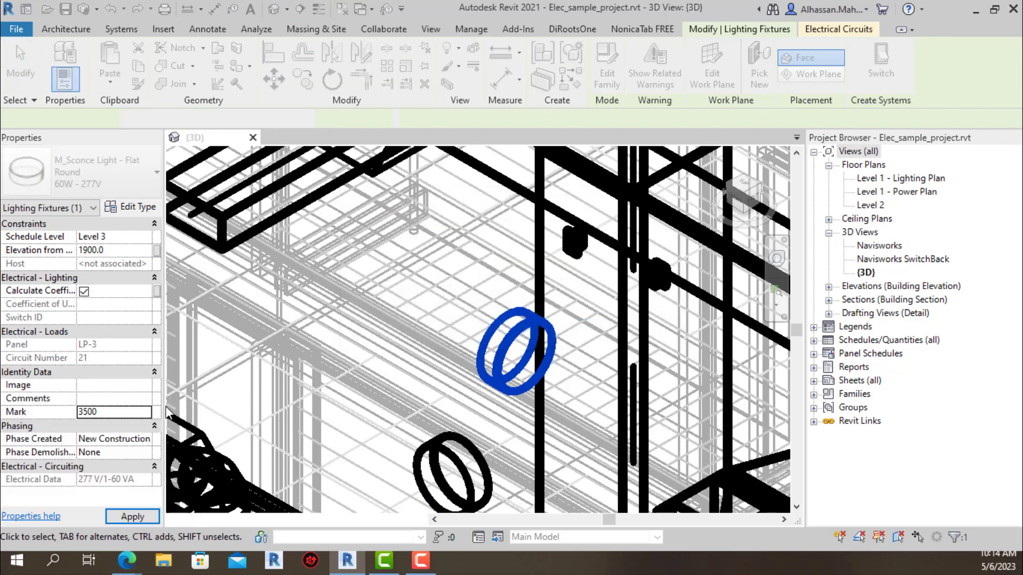
{"action": "double_click", "coordinate": [140, 412]}
{"action": "type", "text": "4000"}
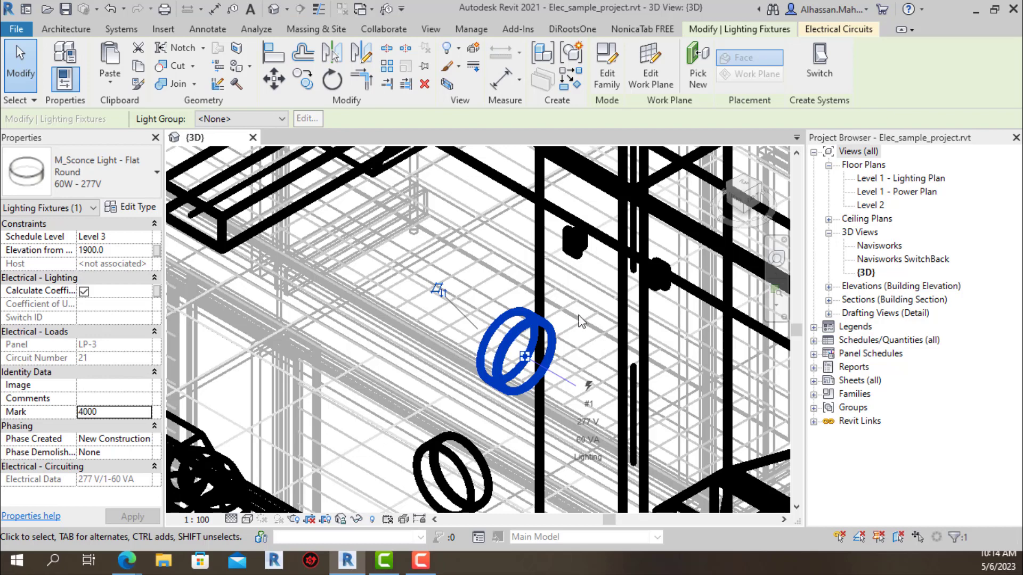
- Review the warnings: two sconces still share Mark 131, plus room enclosure warnings; then close the list
{"action": "left_click", "coordinate": [470, 28]}
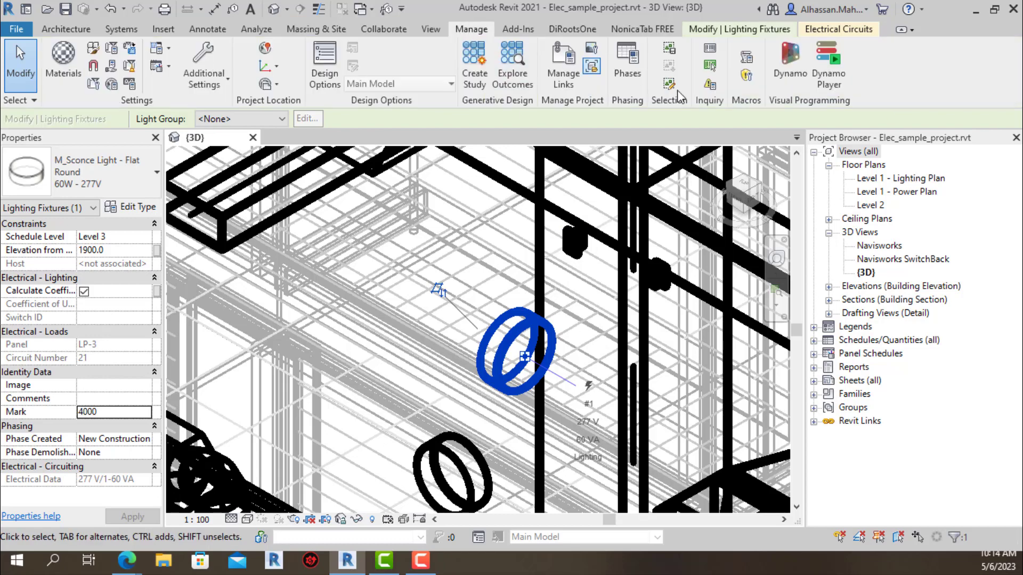
{"action": "left_click", "coordinate": [710, 86]}
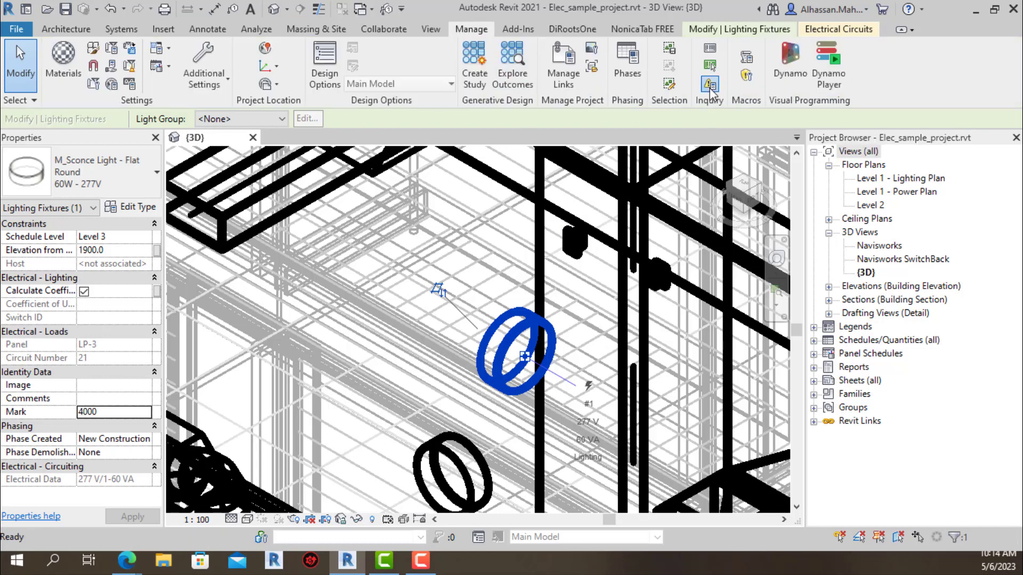
{"action": "double_click", "coordinate": [712, 273]}
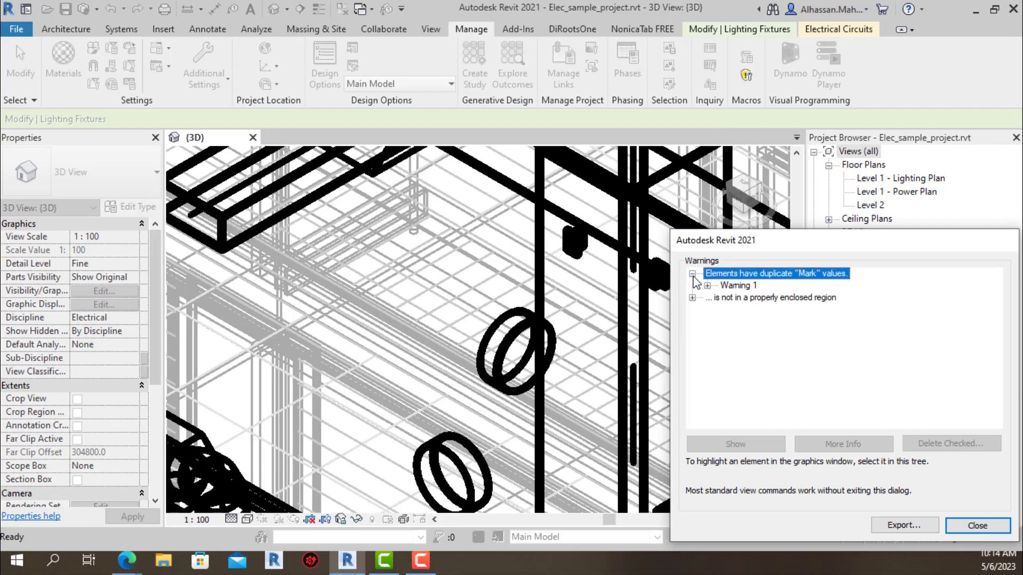
{"action": "left_click", "coordinate": [707, 286]}
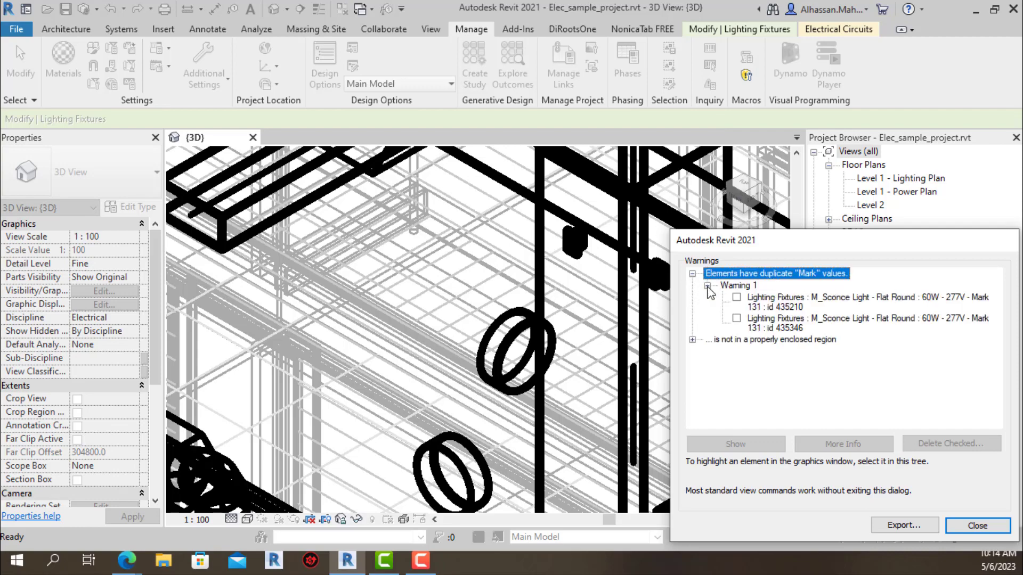
{"action": "left_click", "coordinate": [779, 302]}
{"action": "left_click", "coordinate": [772, 306]}
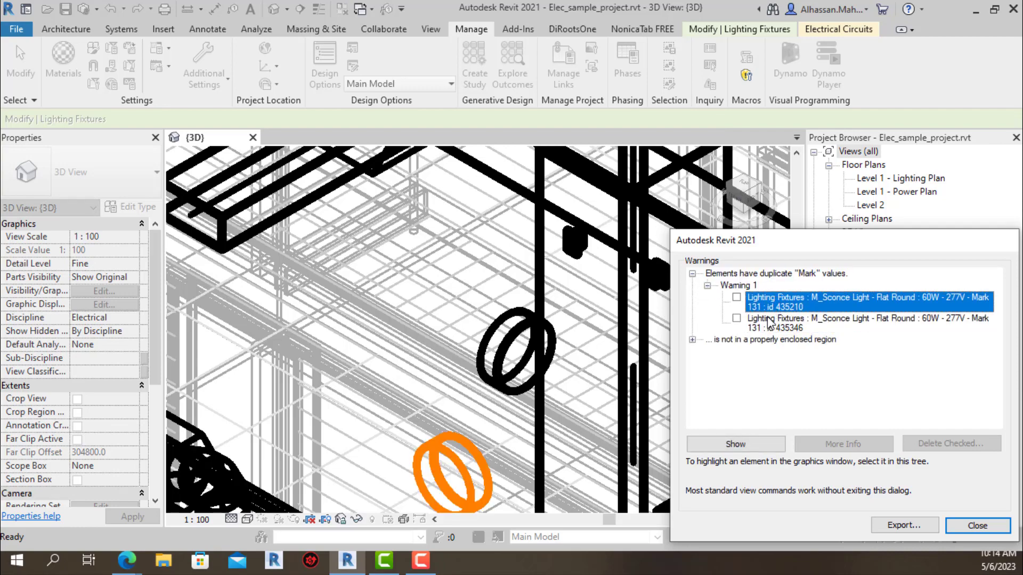
{"action": "left_click", "coordinate": [767, 319]}
{"action": "left_click", "coordinate": [692, 340]}
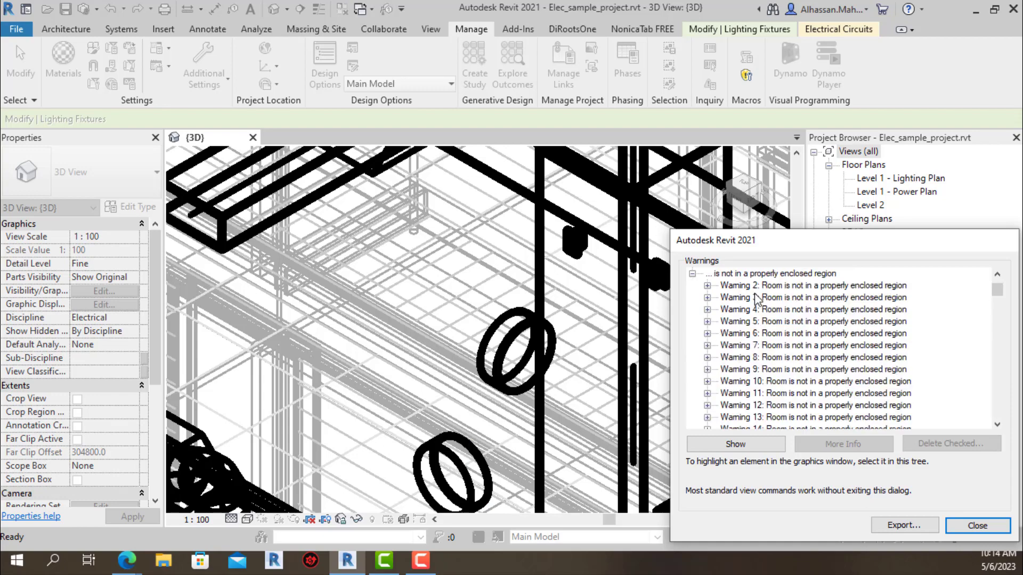
{"action": "scroll", "coordinate": [759, 311], "scroll_direction": "up", "scroll_amount": 1}
{"action": "scroll", "coordinate": [778, 325], "scroll_direction": "up", "scroll_amount": 3}
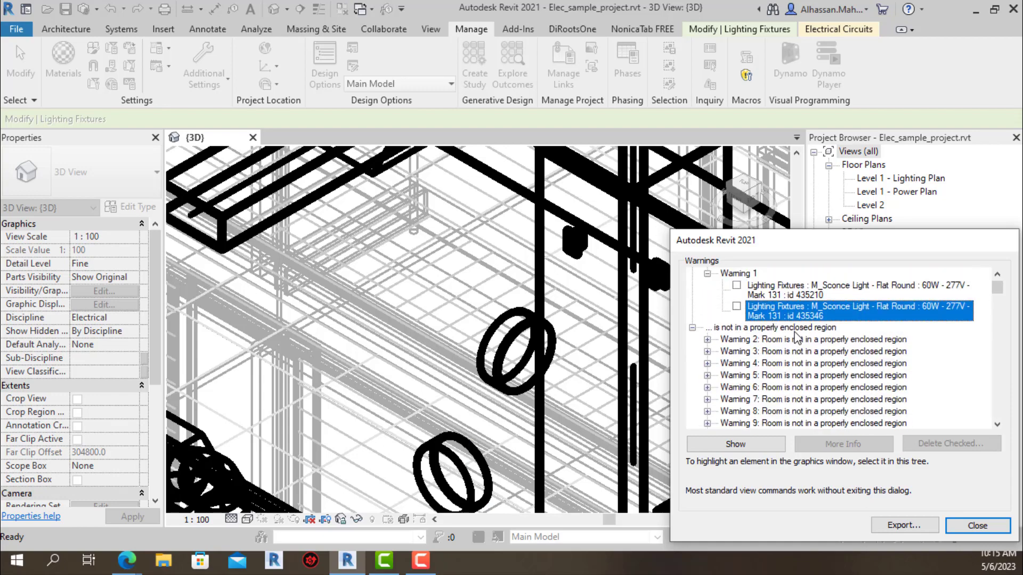
{"action": "scroll", "coordinate": [795, 339], "scroll_direction": "up", "scroll_amount": 1}
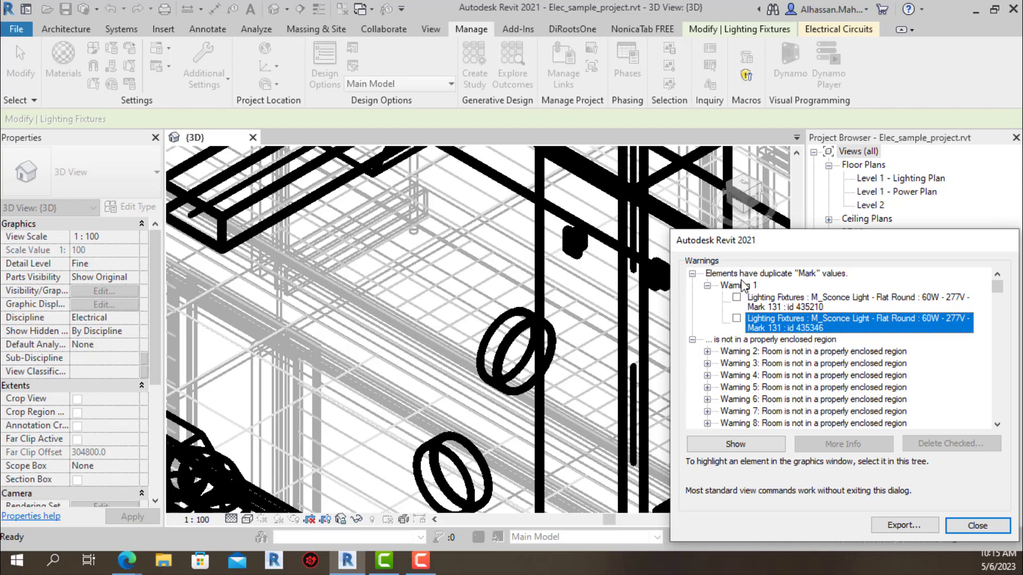
{"action": "left_click", "coordinate": [985, 527]}
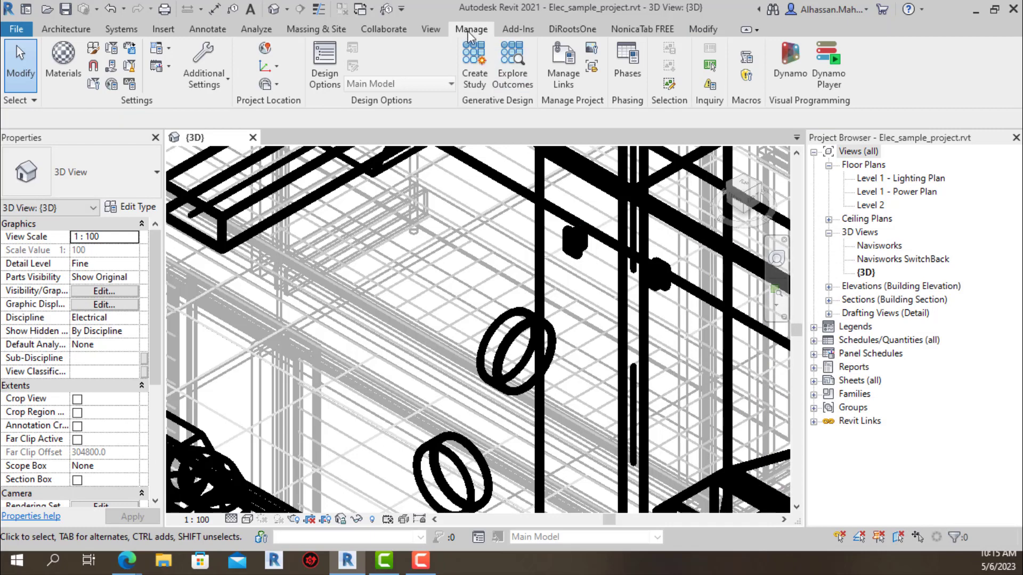
- In Purge Unused, clear all items and mark the 125, 250, 225 and 400 A panelboard types
{"action": "left_click", "coordinate": [130, 68]}
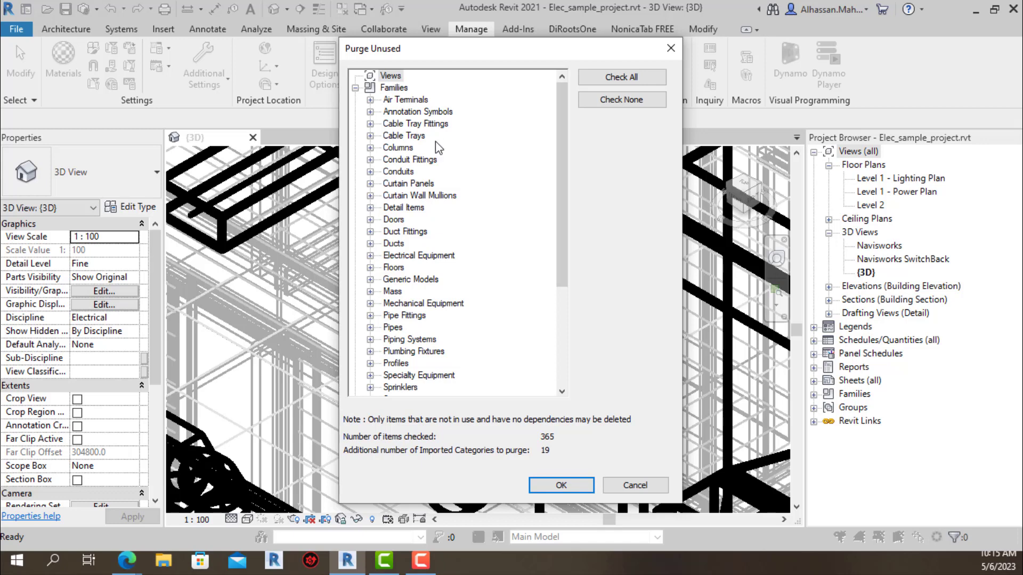
{"action": "scroll", "coordinate": [436, 142], "scroll_direction": "down", "scroll_amount": 1}
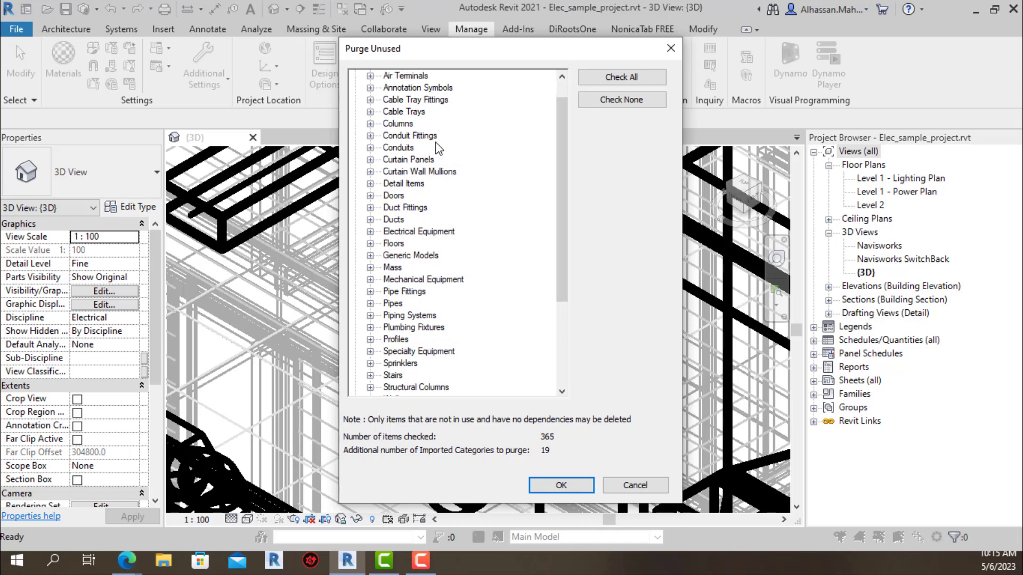
{"action": "left_click", "coordinate": [369, 232]}
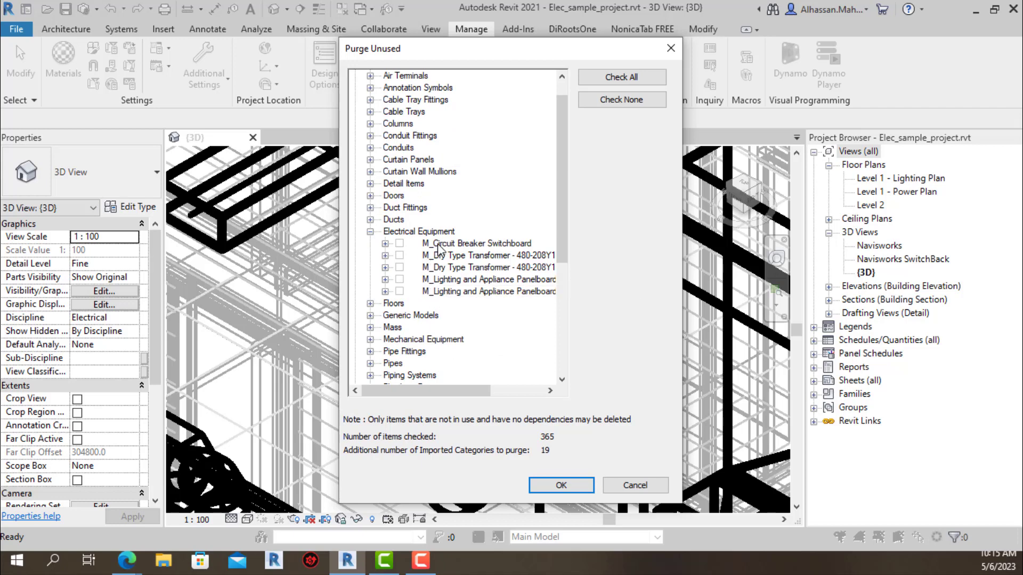
{"action": "left_click", "coordinate": [613, 100]}
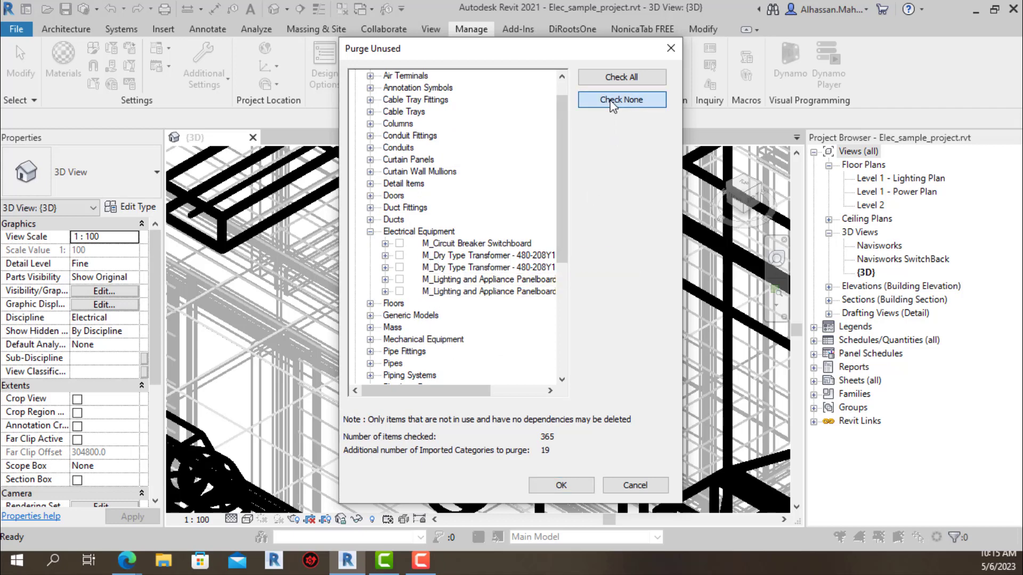
{"action": "scroll", "coordinate": [400, 242], "scroll_direction": "down", "scroll_amount": 1}
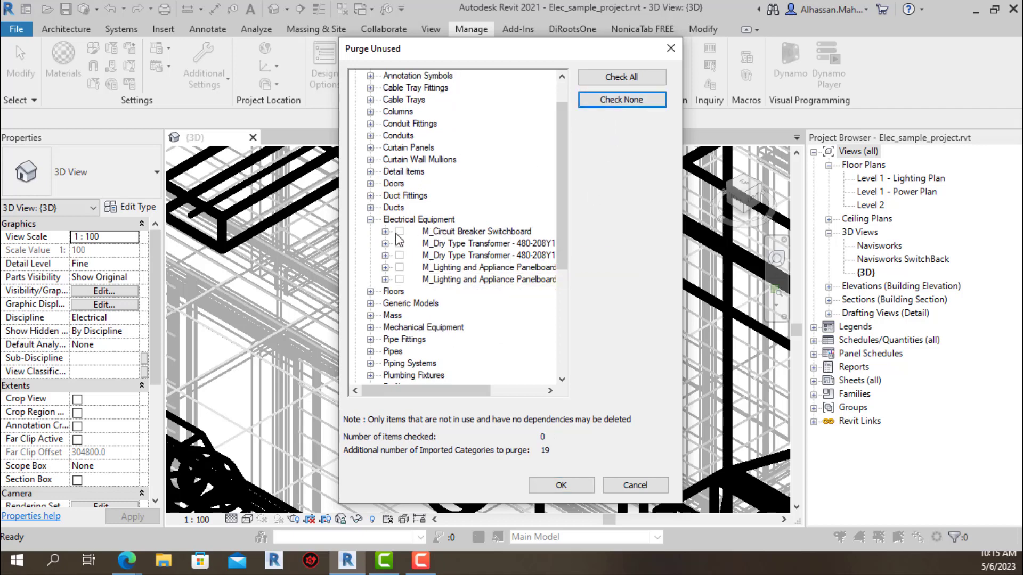
{"action": "left_click", "coordinate": [459, 232]}
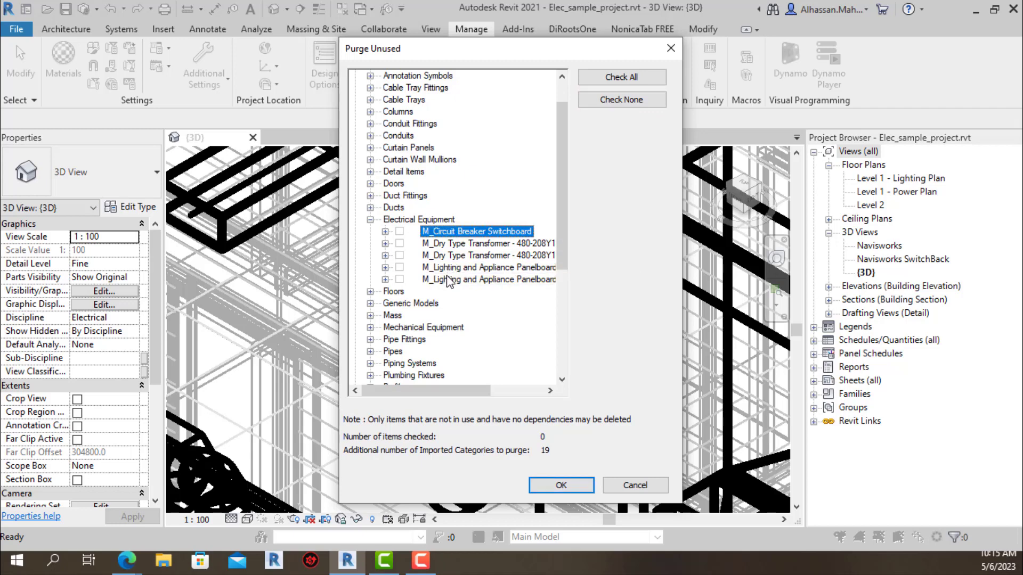
{"action": "left_click", "coordinate": [448, 280], "text": "shift"}
{"action": "left_click", "coordinate": [385, 280]}
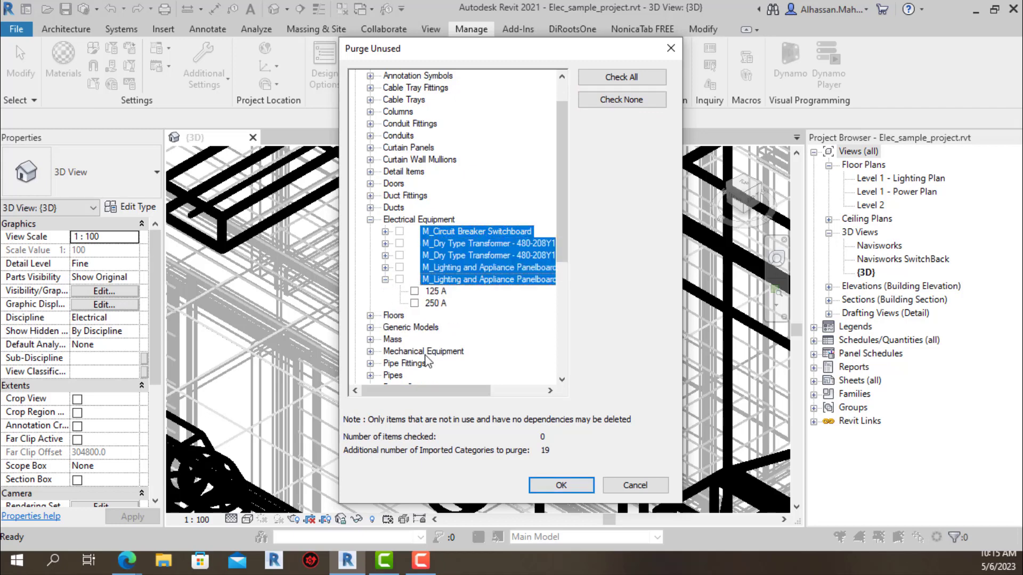
{"action": "left_click", "coordinate": [414, 304]}
{"action": "left_click", "coordinate": [385, 268]}
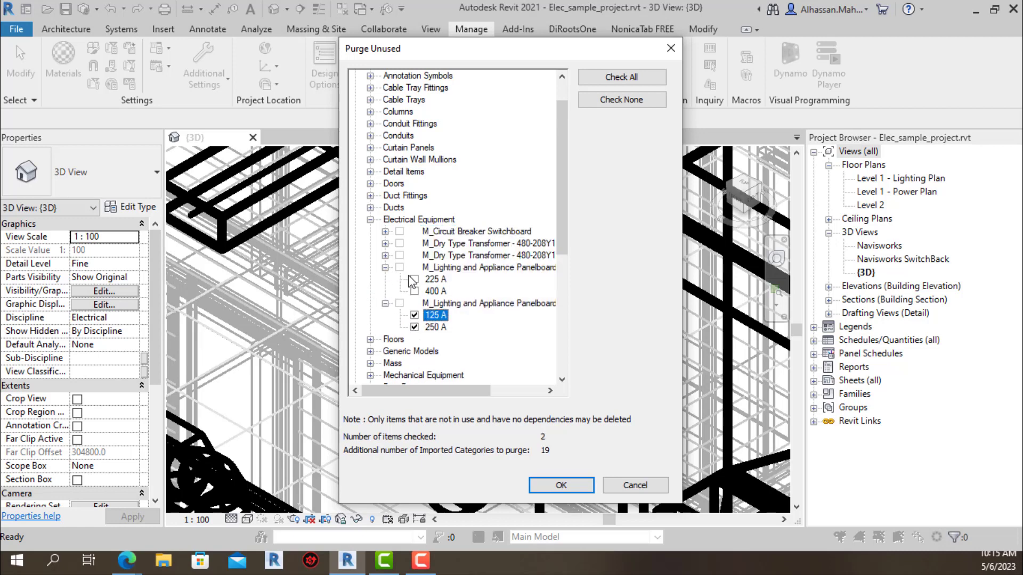
{"action": "left_click", "coordinate": [414, 291]}
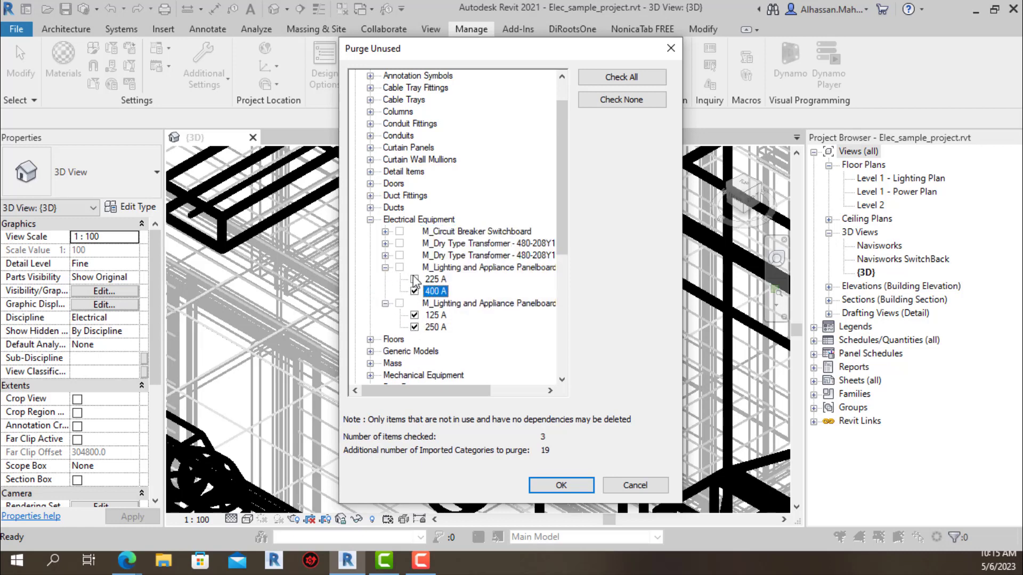
- Mark the 15–750 kVA and 3–30 kVA dry type transformer sizes and purge all 17 types
{"action": "left_click", "coordinate": [385, 255]}
{"action": "left_click", "coordinate": [384, 243]}
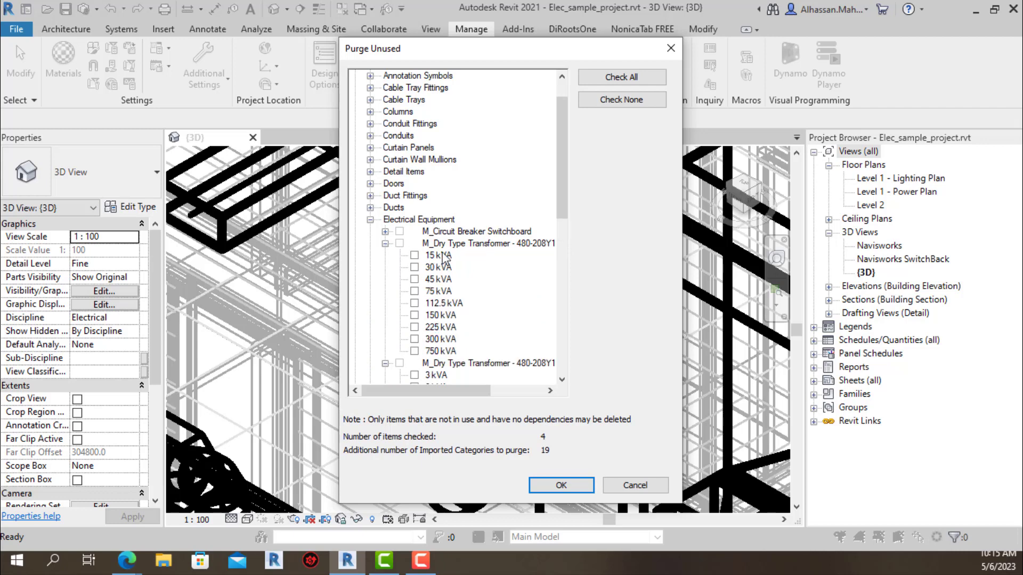
{"action": "left_click", "coordinate": [445, 255]}
{"action": "left_click", "coordinate": [440, 349], "text": "shift"}
{"action": "scroll", "coordinate": [439, 335], "scroll_direction": "down", "scroll_amount": 1}
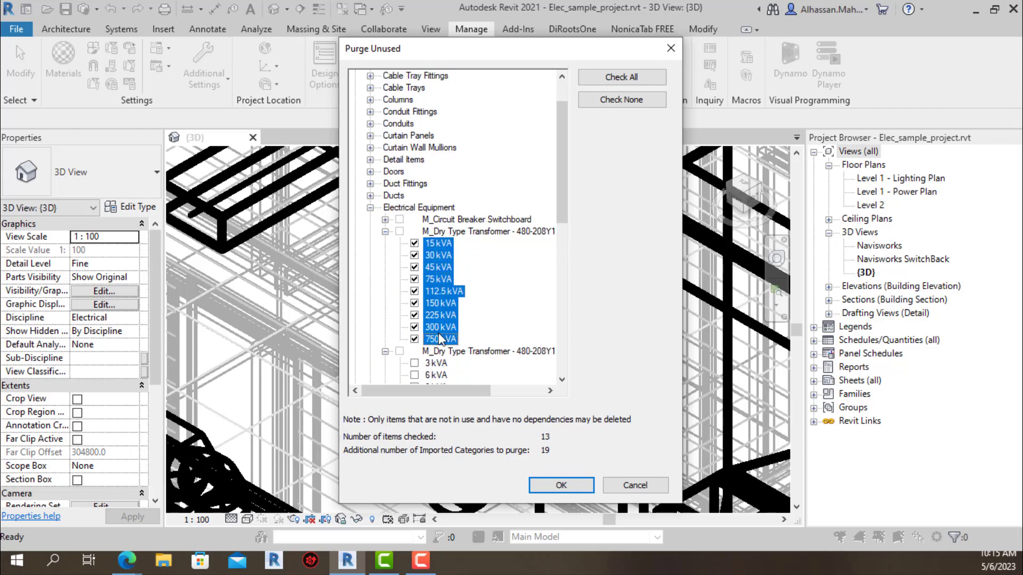
{"action": "scroll", "coordinate": [440, 339], "scroll_direction": "down", "scroll_amount": 2}
{"action": "scroll", "coordinate": [440, 339], "scroll_direction": "down", "scroll_amount": 1}
{"action": "left_click", "coordinate": [438, 363]}
{"action": "left_click", "coordinate": [435, 327], "text": "shift"}
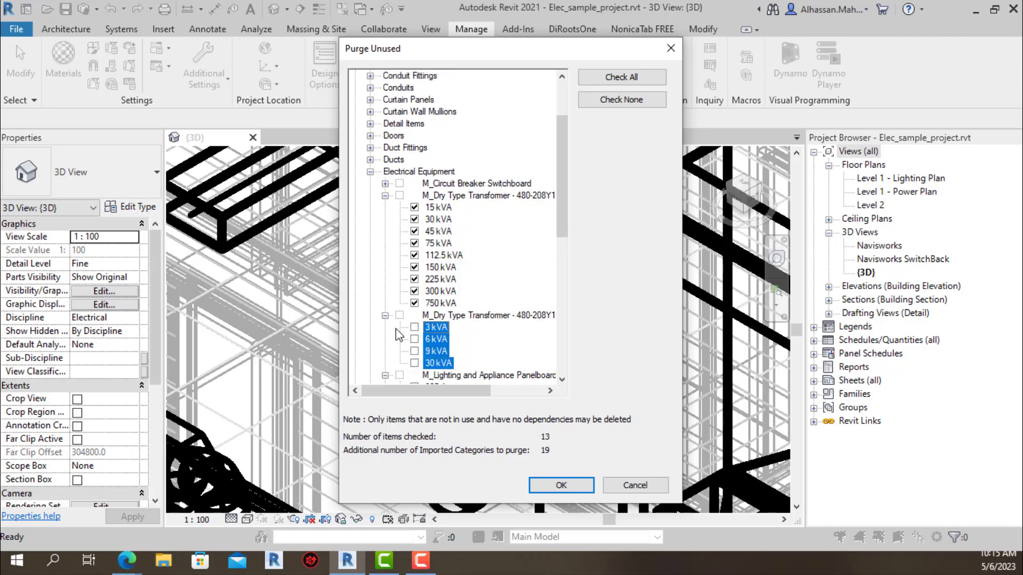
{"action": "left_click", "coordinate": [415, 327]}
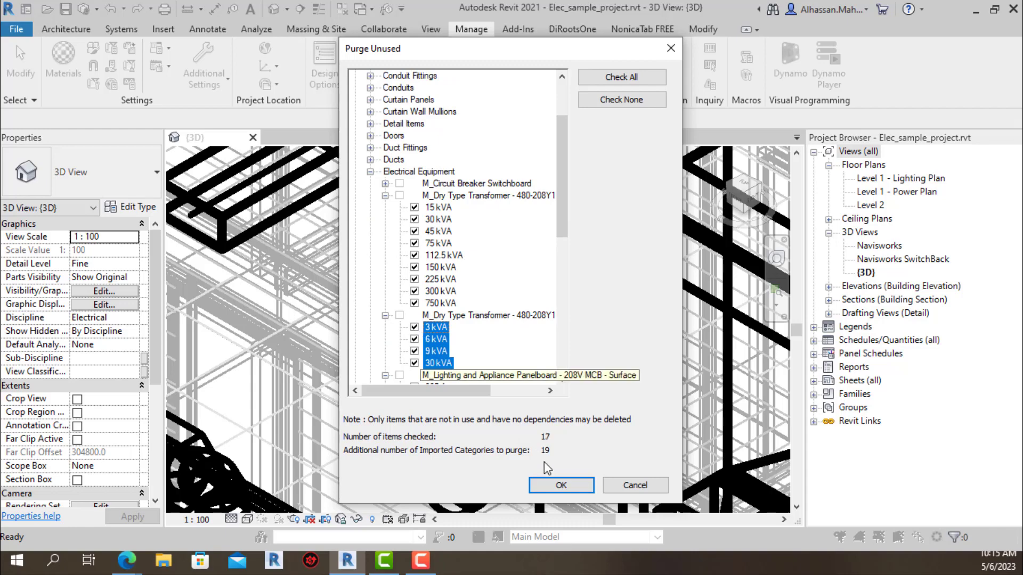
{"action": "left_click", "coordinate": [561, 485]}
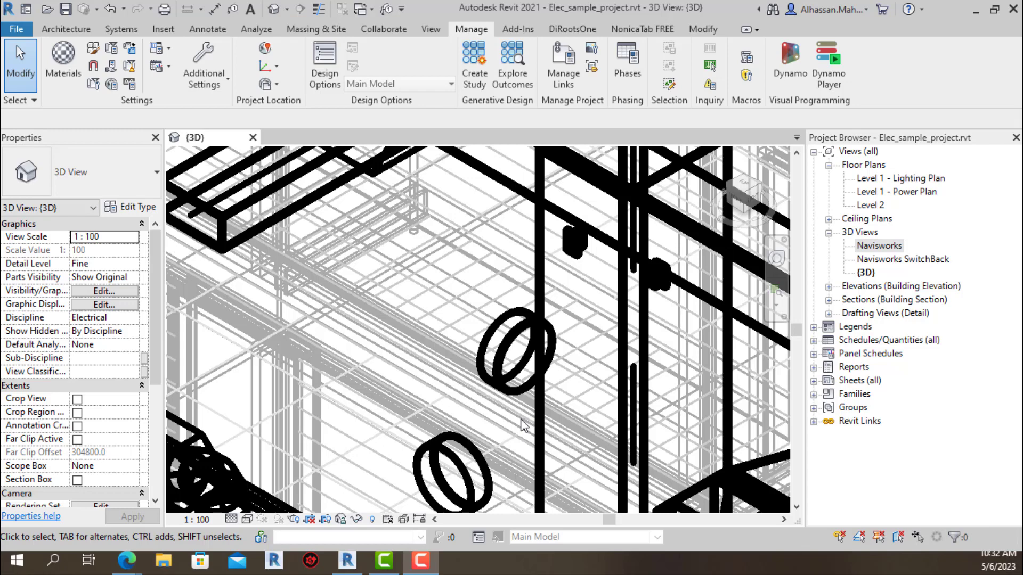
- Close Elec_sample_project.rvt and reopen it with Audit enabled
{"action": "left_click", "coordinate": [252, 139]}
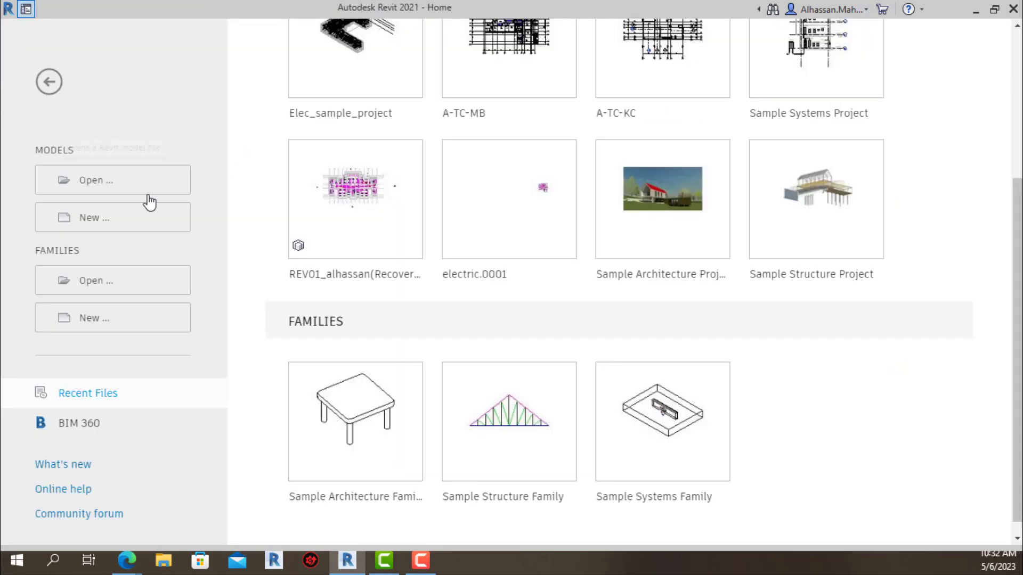
{"action": "left_click", "coordinate": [141, 194]}
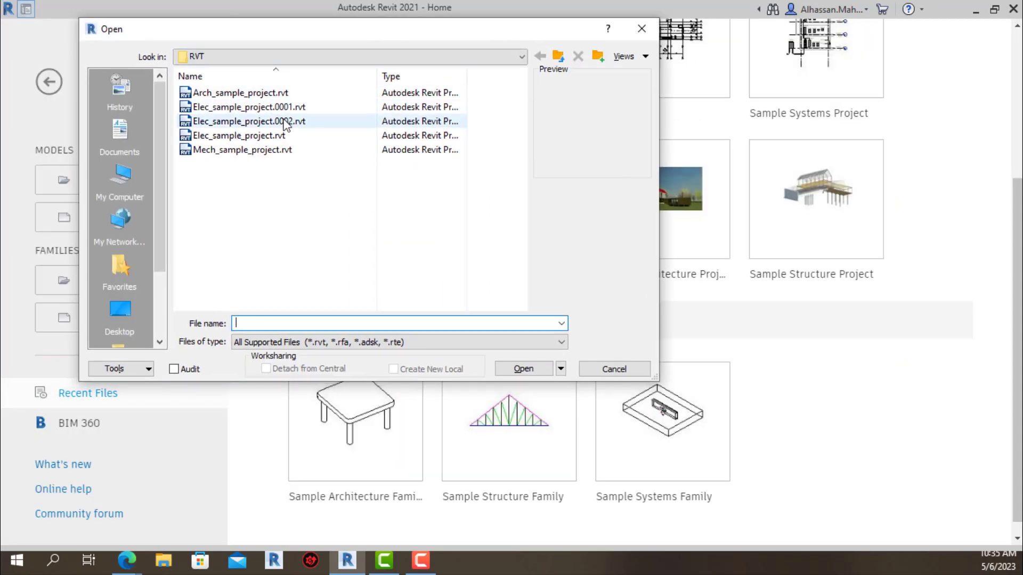
{"action": "left_click", "coordinate": [256, 139]}
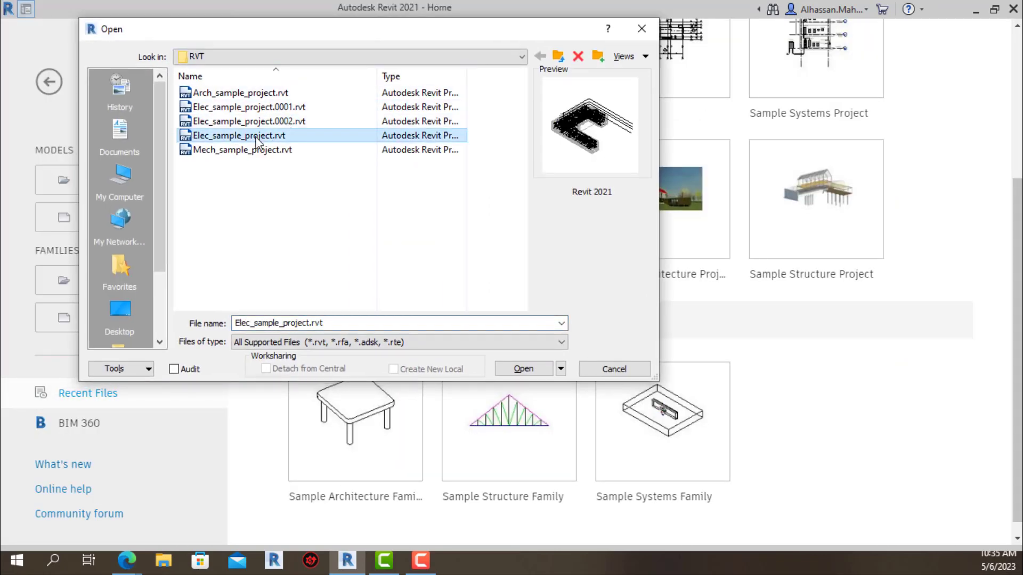
{"action": "left_click", "coordinate": [191, 371]}
{"action": "left_click", "coordinate": [548, 316]}
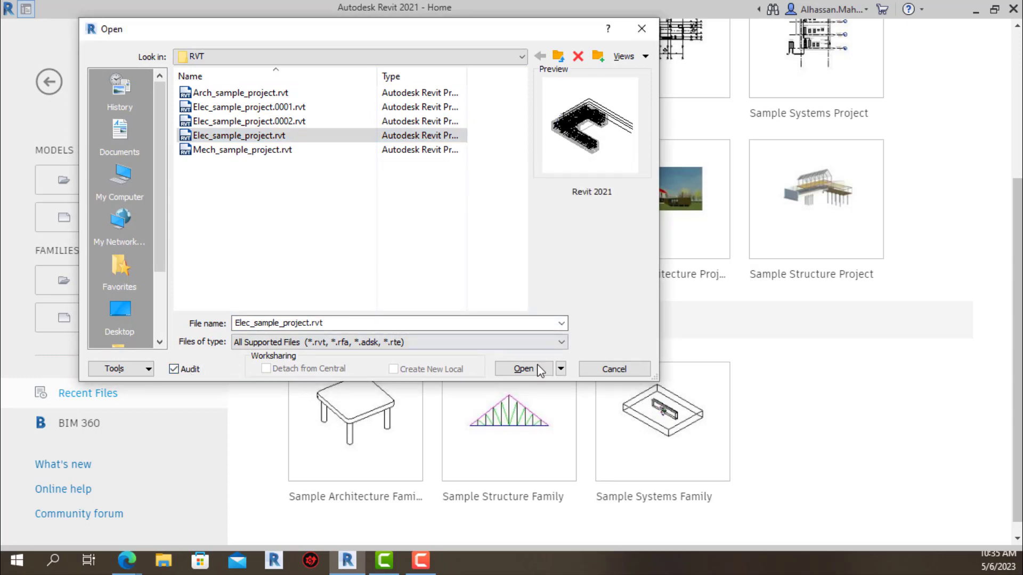
{"action": "left_click", "coordinate": [525, 371]}
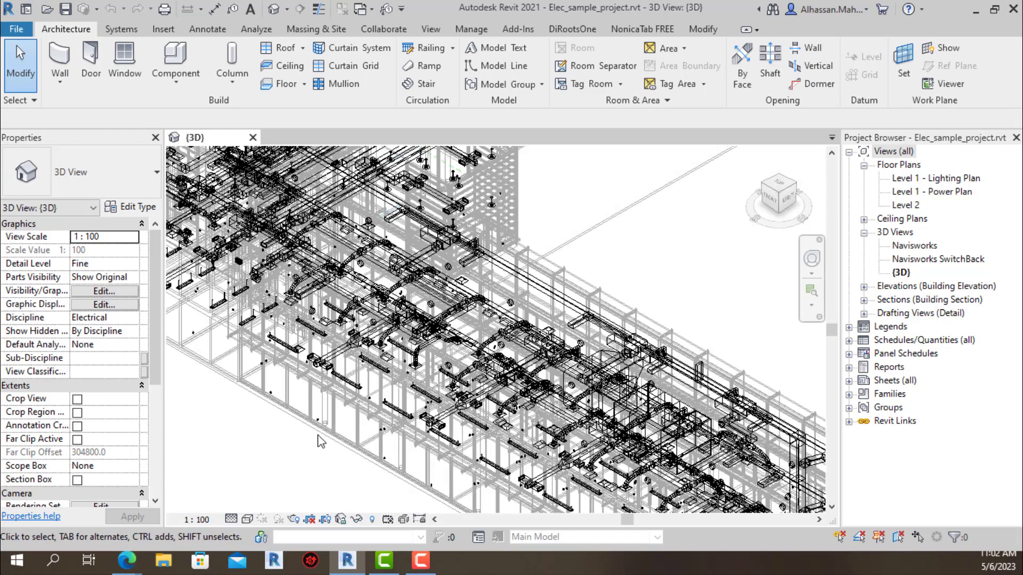
- Zoom in and select the unhosted duplex receptacle (Level 3, panel PP-1A, Mark 473)
{"action": "scroll", "coordinate": [319, 442], "scroll_direction": "up", "scroll_amount": 2}
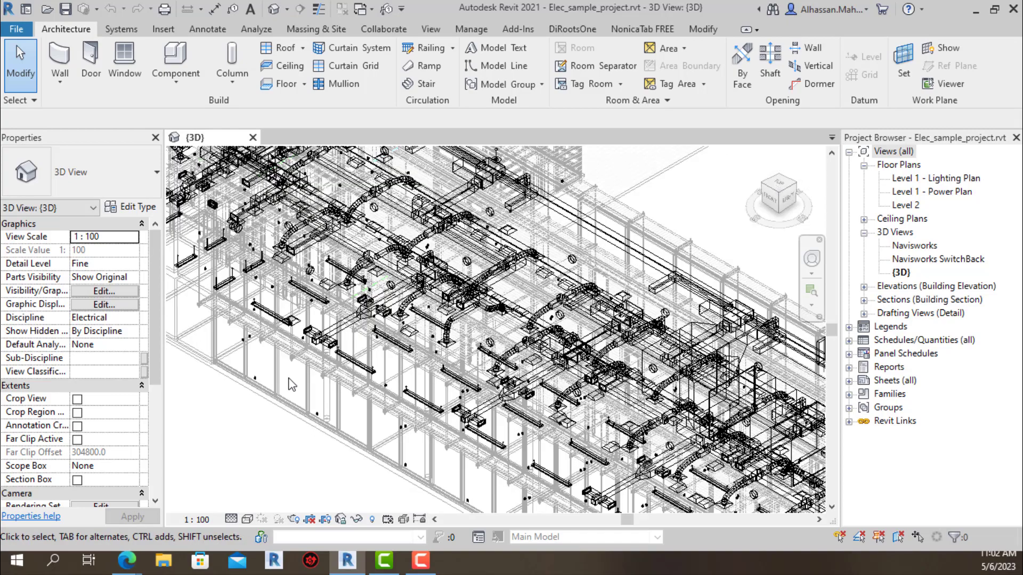
{"action": "scroll", "coordinate": [277, 395], "scroll_direction": "up", "scroll_amount": 2}
{"action": "left_click", "coordinate": [207, 342]}
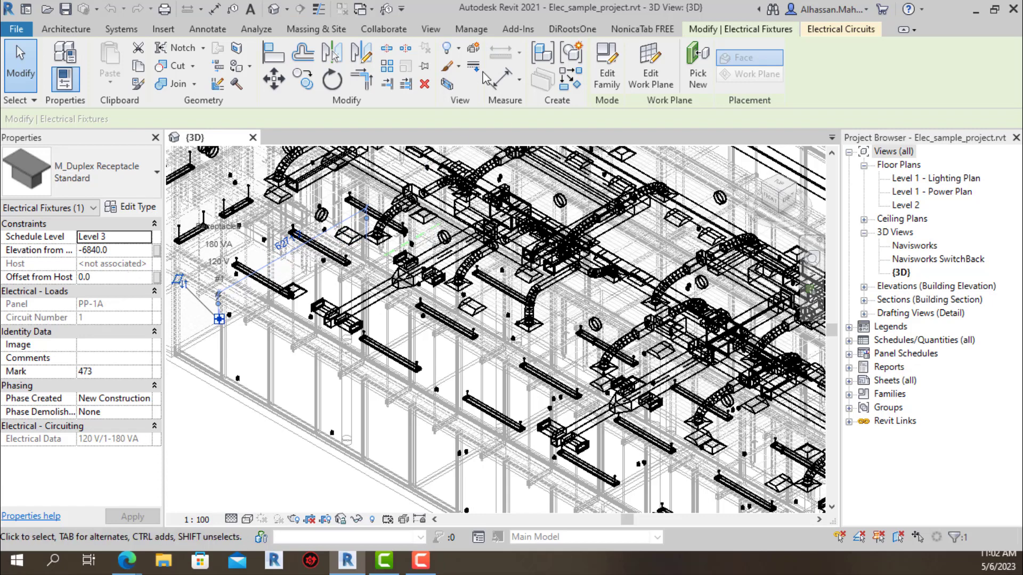
- Open the Reconcile Hosting browser from the Collaborate tab
{"action": "left_click", "coordinate": [385, 30]}
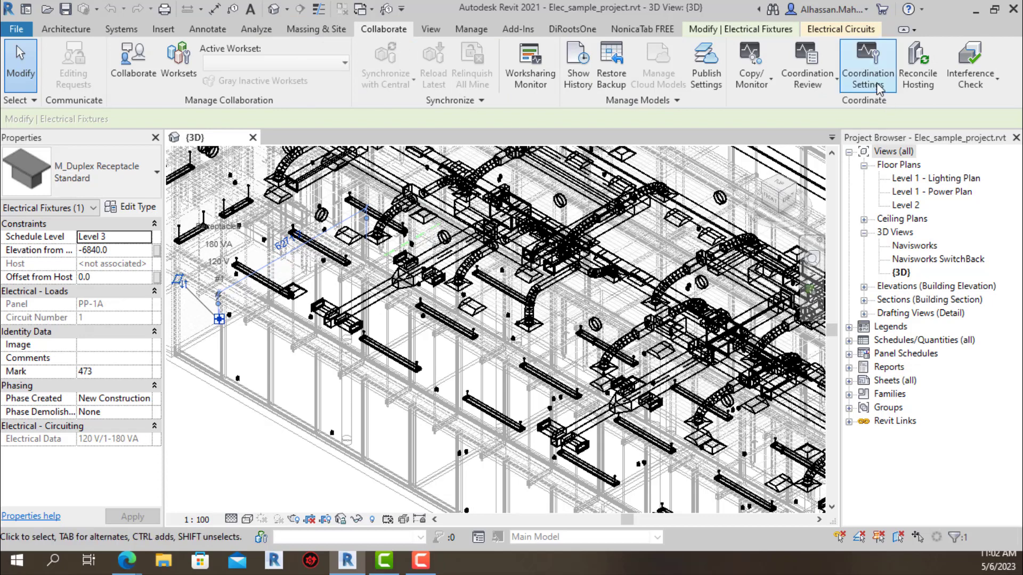
{"action": "left_click", "coordinate": [929, 92]}
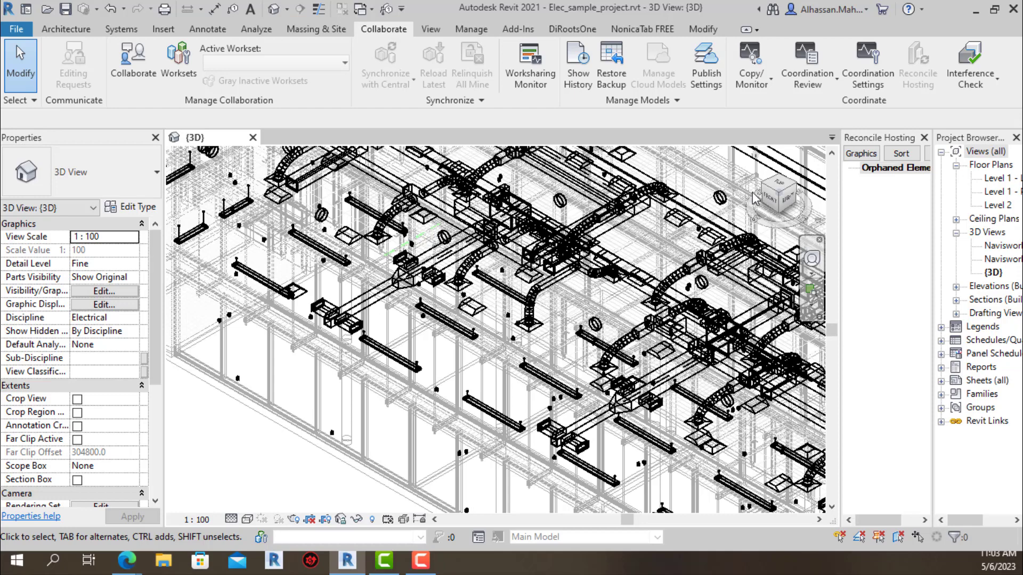
- Rehost the orphaned duplex receptacle onto a linked-model wall face, placing it on Level 1
{"action": "left_click", "coordinate": [219, 321]}
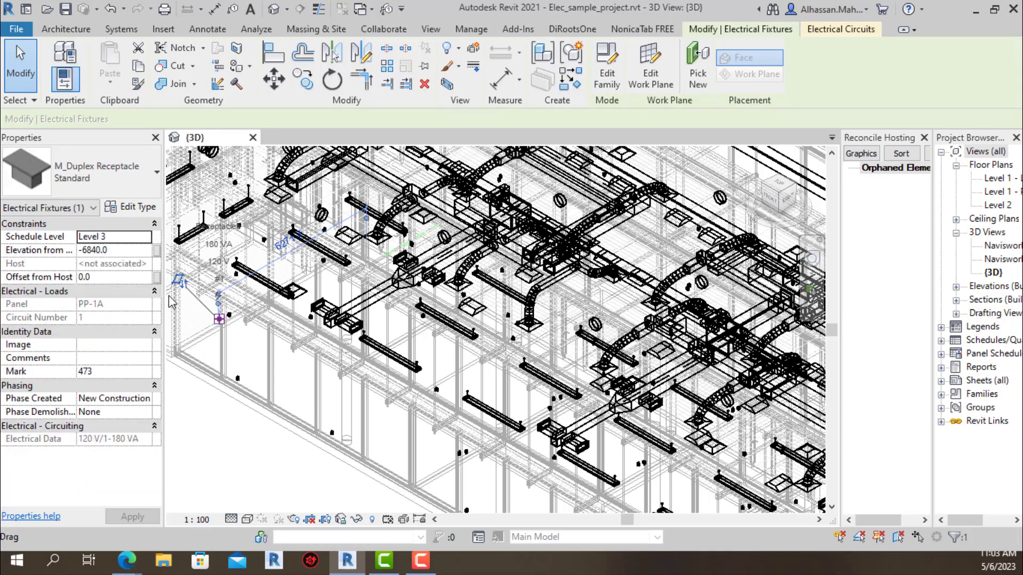
{"action": "left_click", "coordinate": [689, 86]}
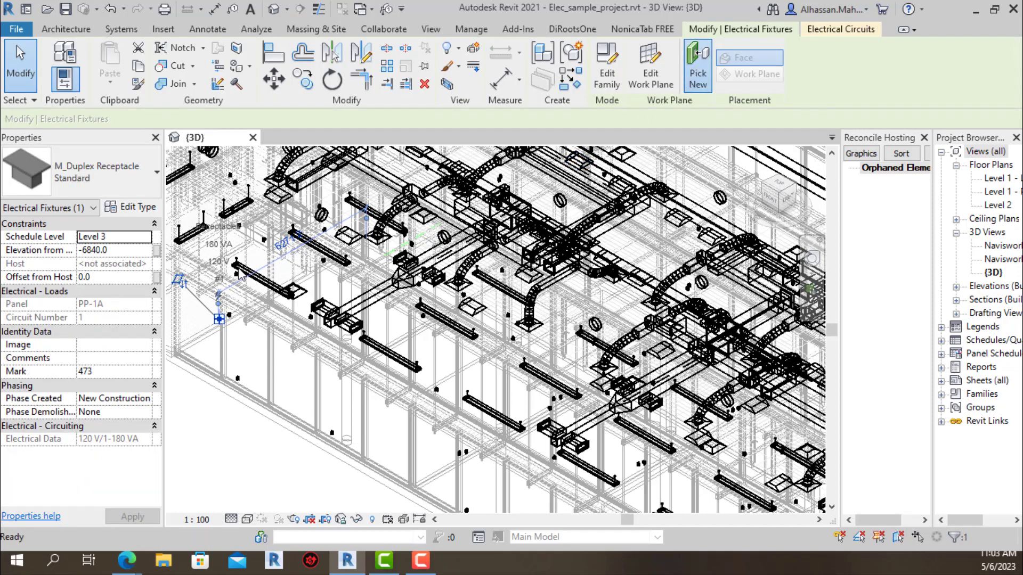
{"action": "left_click", "coordinate": [196, 308]}
{"action": "scroll", "coordinate": [196, 309], "scroll_direction": "up", "scroll_amount": 1}
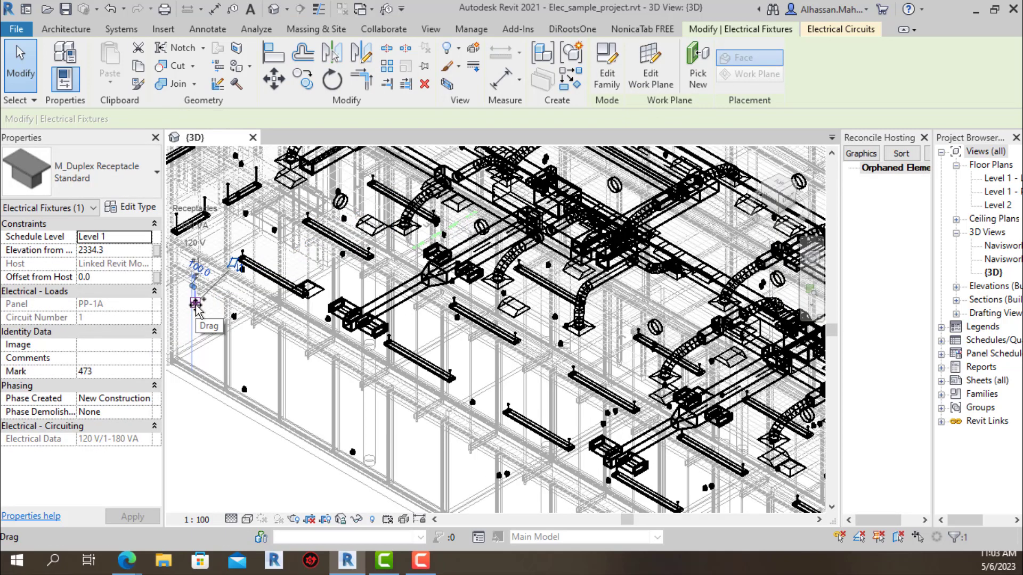